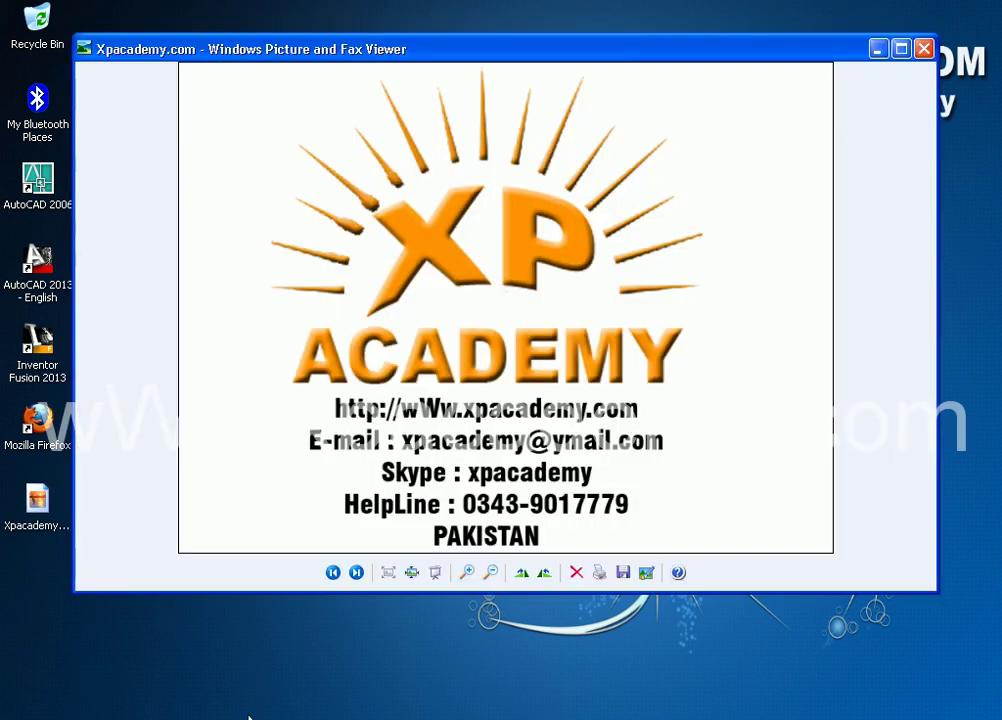
- Reposition the Picture and Fax Viewer window showing the XP Academy logo, then minimize it
{"action": "mouse_move", "coordinate": [463, 52]}
{"action": "left_mouse_down"}
{"action": "mouse_move", "coordinate": [348, 147]}
{"action": "mouse_move", "coordinate": [455, 22]}
{"action": "left_mouse_up"}
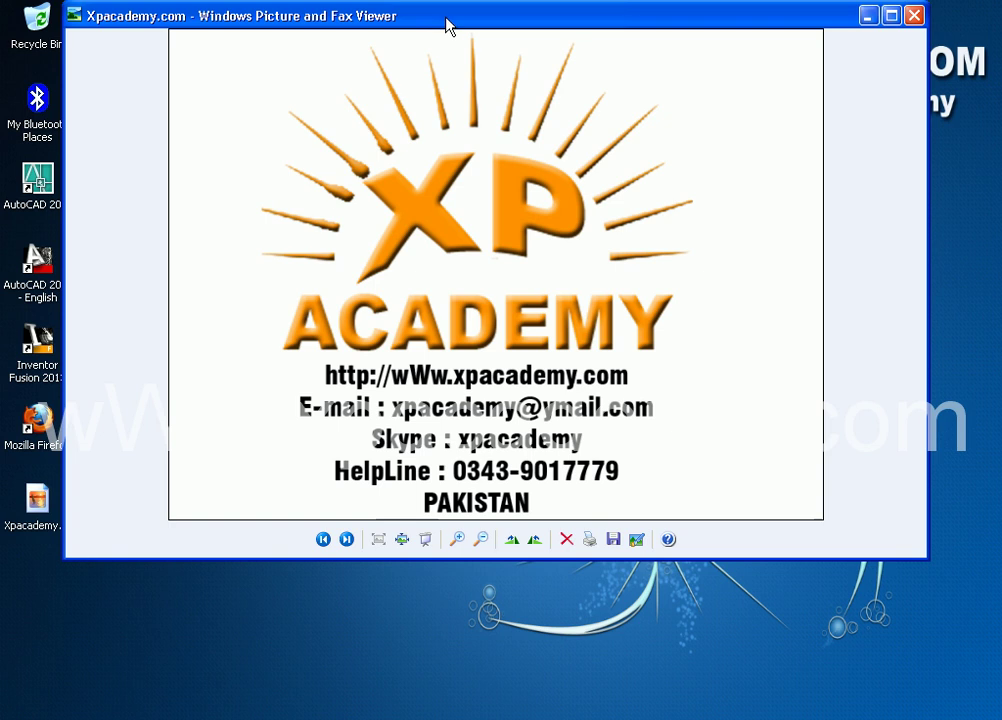
{"action": "mouse_move", "coordinate": [447, 24]}
{"action": "left_mouse_down"}
{"action": "mouse_move", "coordinate": [492, 147]}
{"action": "mouse_move", "coordinate": [466, 147]}
{"action": "left_mouse_up"}
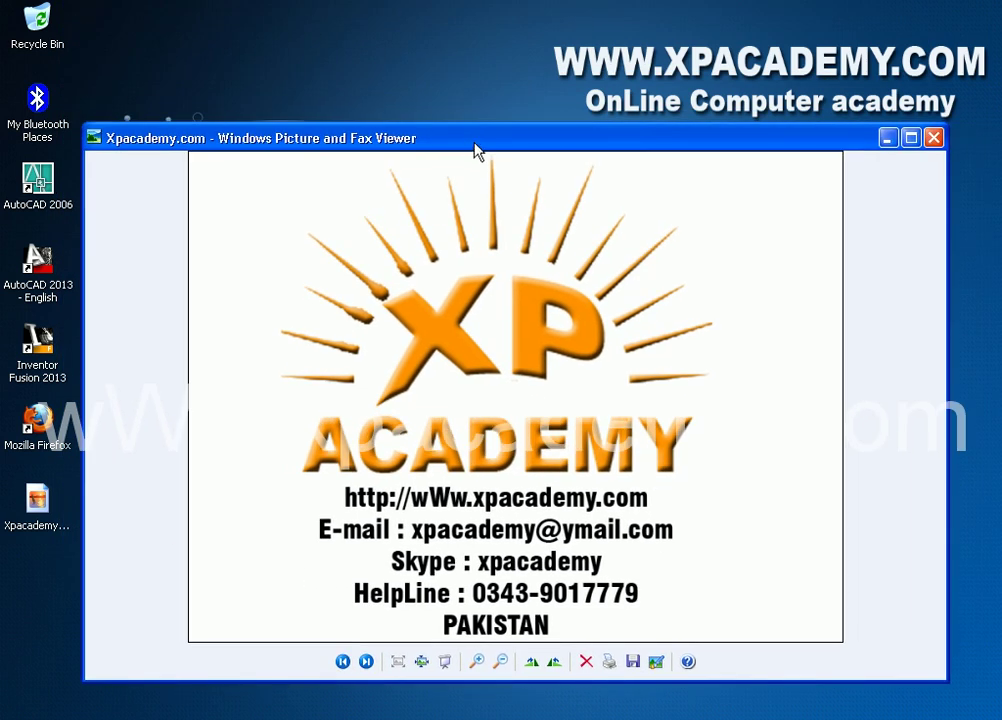
{"action": "mouse_move", "coordinate": [557, 148]}
{"action": "left_mouse_down"}
{"action": "mouse_move", "coordinate": [540, 90]}
{"action": "mouse_move", "coordinate": [454, 67]}
{"action": "mouse_move", "coordinate": [582, 8]}
{"action": "mouse_move", "coordinate": [537, 30]}
{"action": "mouse_move", "coordinate": [528, 47]}
{"action": "mouse_move", "coordinate": [600, 224]}
{"action": "mouse_move", "coordinate": [423, 97]}
{"action": "mouse_move", "coordinate": [577, 13]}
{"action": "mouse_move", "coordinate": [536, 100]}
{"action": "mouse_move", "coordinate": [788, 217]}
{"action": "mouse_move", "coordinate": [420, 243]}
{"action": "mouse_move", "coordinate": [410, 5]}
{"action": "mouse_move", "coordinate": [767, 11]}
{"action": "mouse_move", "coordinate": [767, 228]}
{"action": "mouse_move", "coordinate": [420, 183]}
{"action": "mouse_move", "coordinate": [575, 49]}
{"action": "mouse_move", "coordinate": [549, 84]}
{"action": "left_mouse_up"}
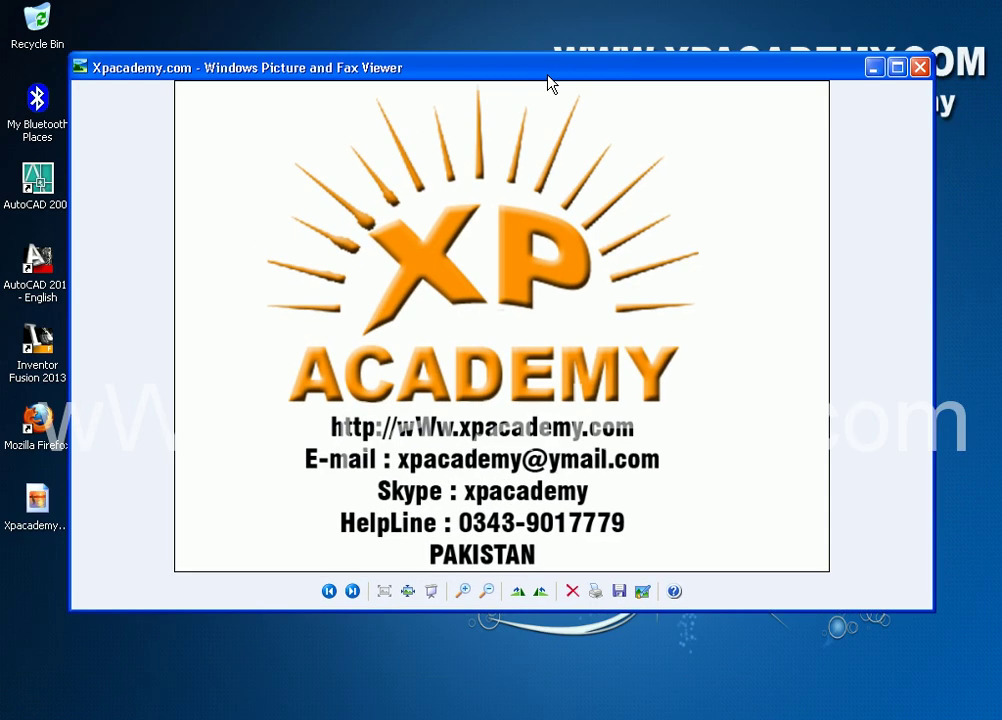
{"action": "left_click", "coordinate": [875, 68]}
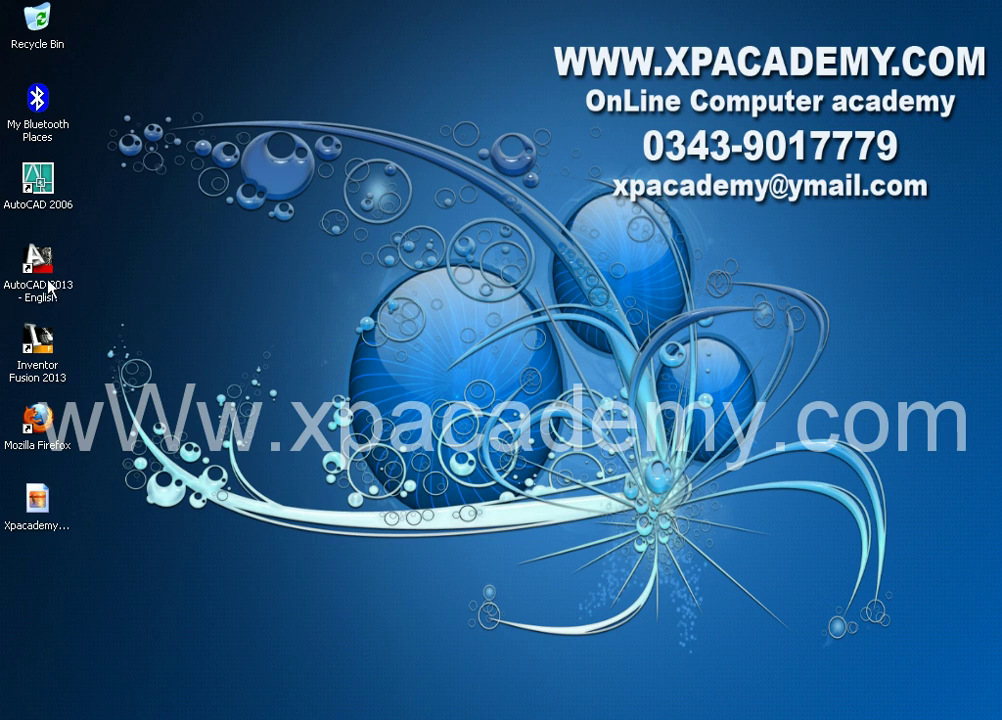
- Browse Start > All Programs > Autodesk, then launch AutoCAD 2013 - English from its desktop shortcut
{"action": "right_click", "coordinate": [50, 290]}
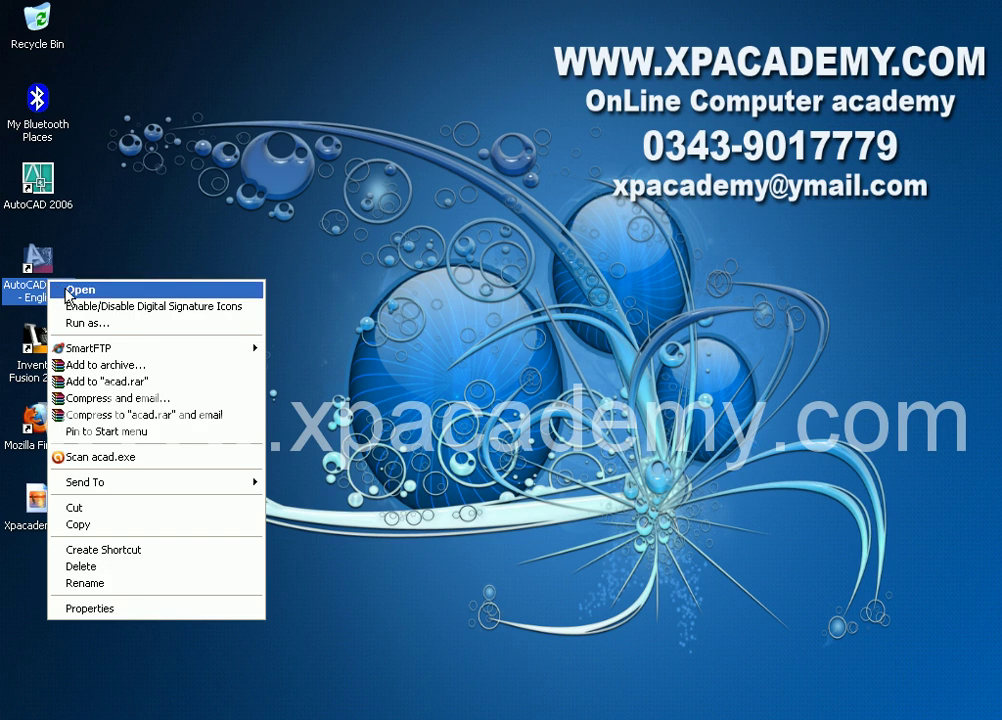
{"action": "left_click", "coordinate": [106, 268]}
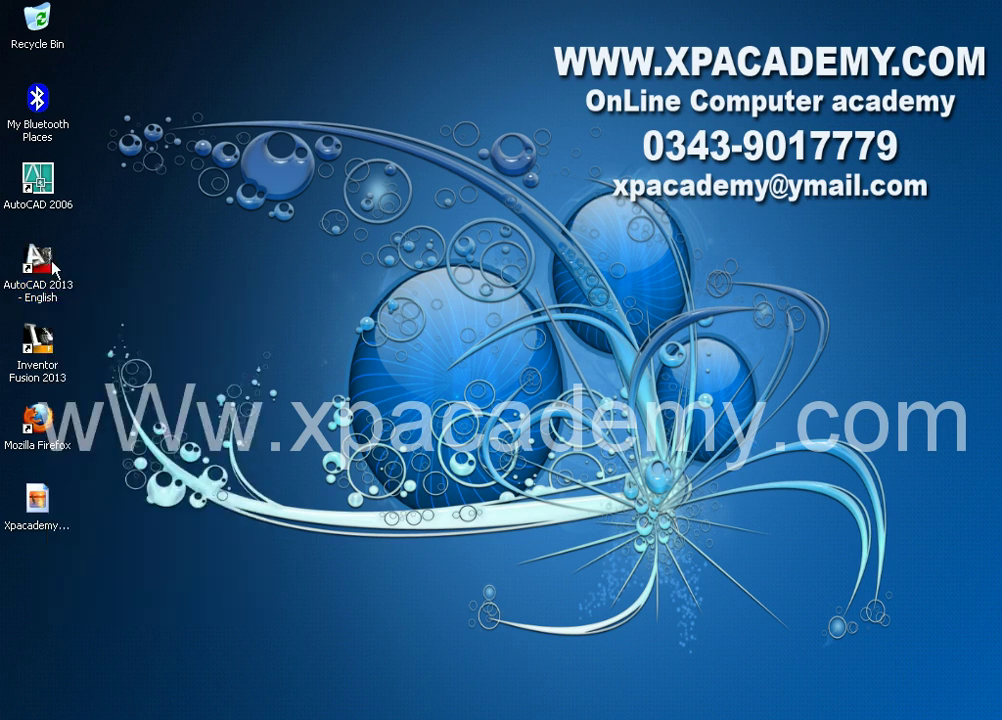
{"action": "left_click", "coordinate": [55, 268]}
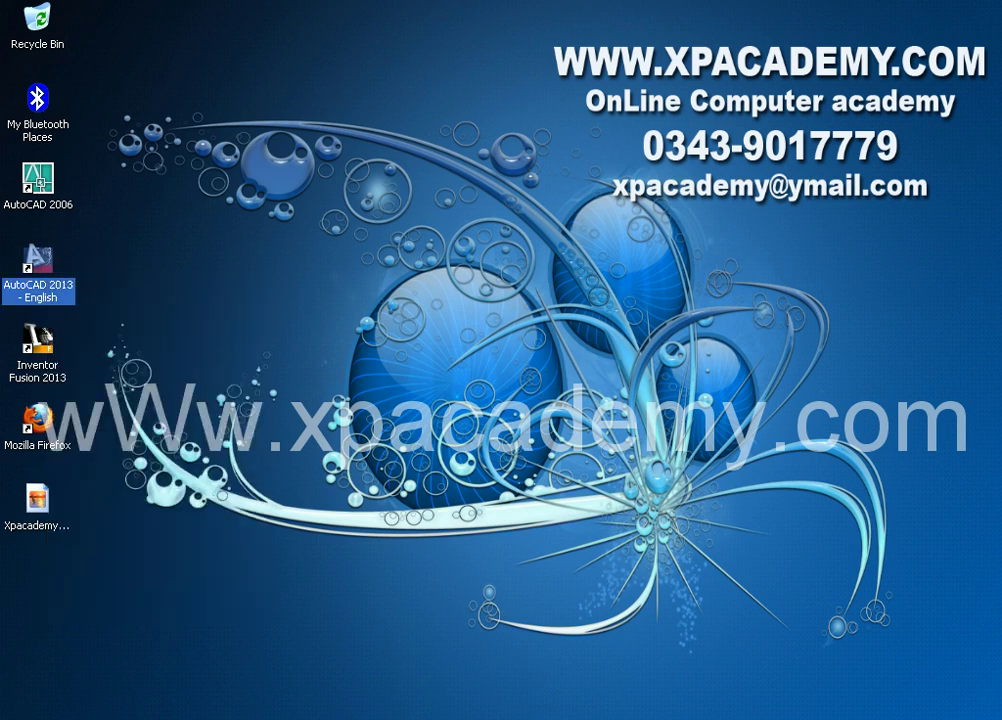
{"action": "left_click", "coordinate": [25, 715]}
{"action": "left_click", "coordinate": [128, 670]}
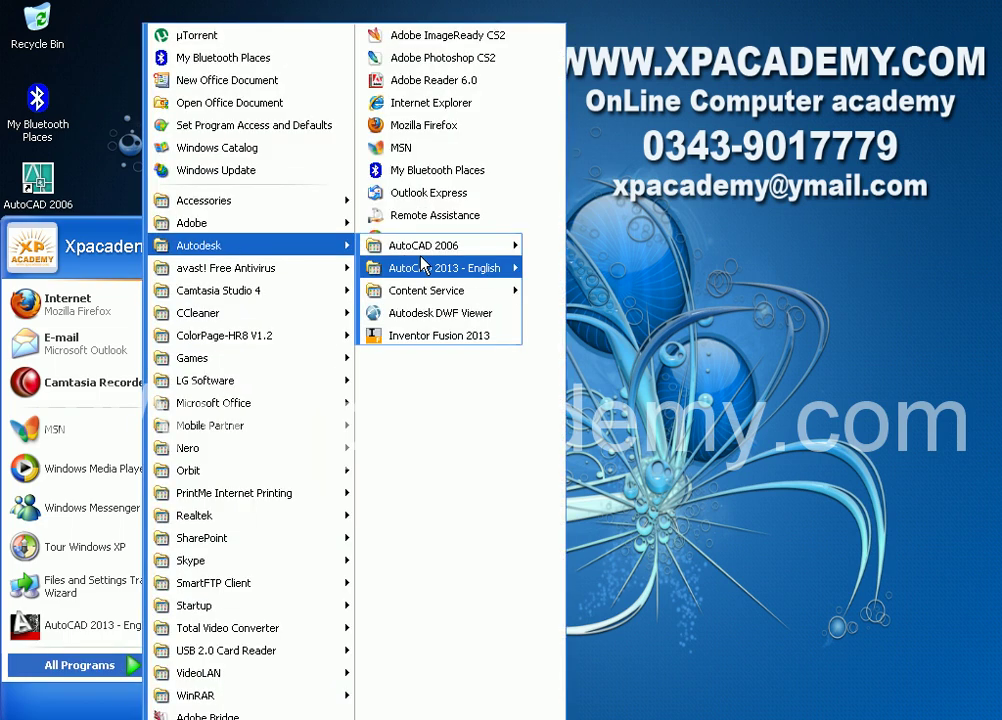
{"action": "mouse_move", "coordinate": [250, 245]}
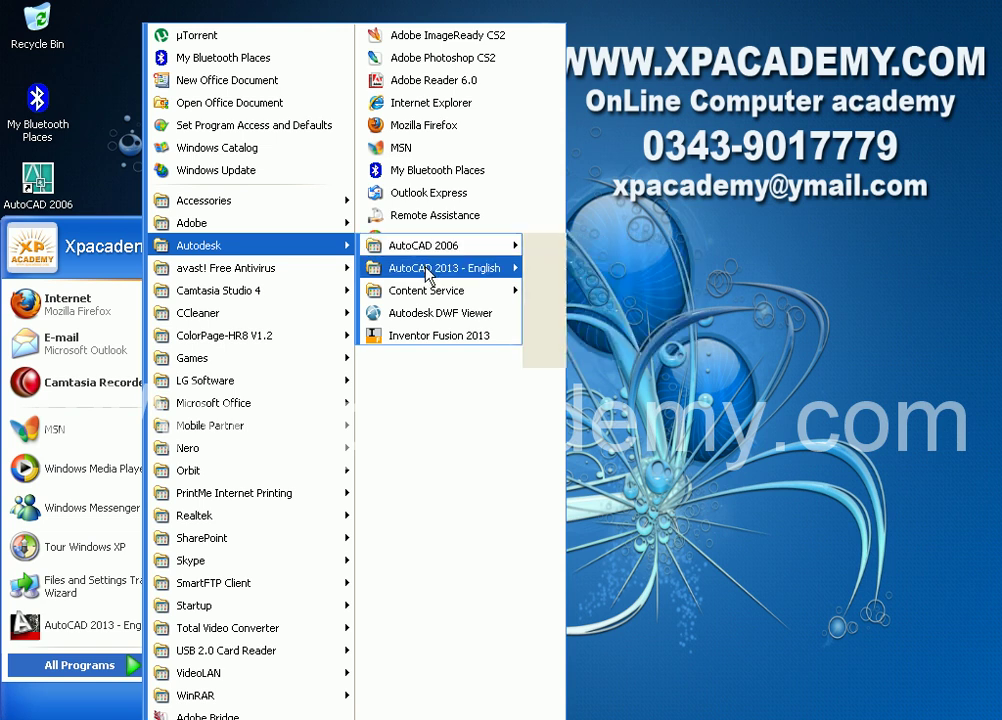
{"action": "mouse_move", "coordinate": [443, 268]}
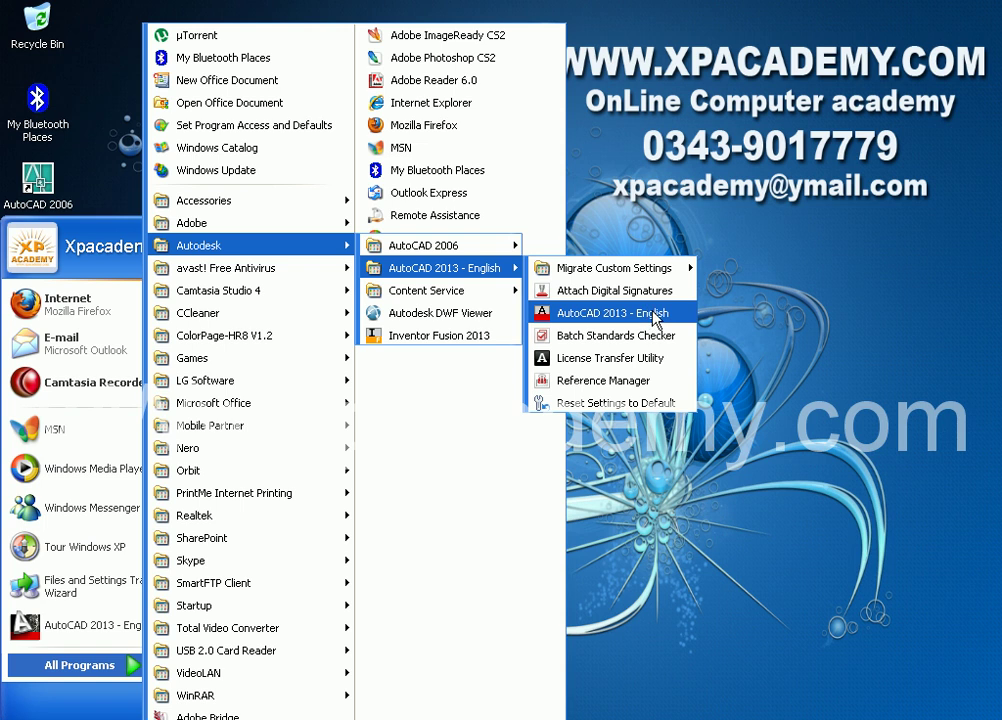
{"action": "left_click", "coordinate": [655, 315]}
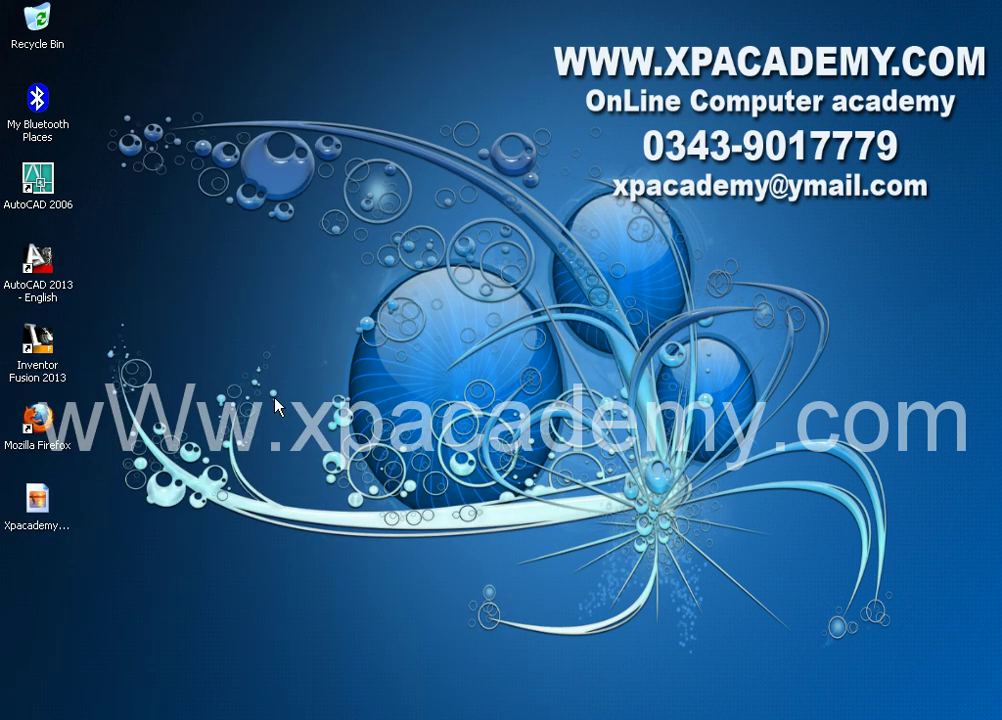
{"action": "double_click", "coordinate": [27, 270]}
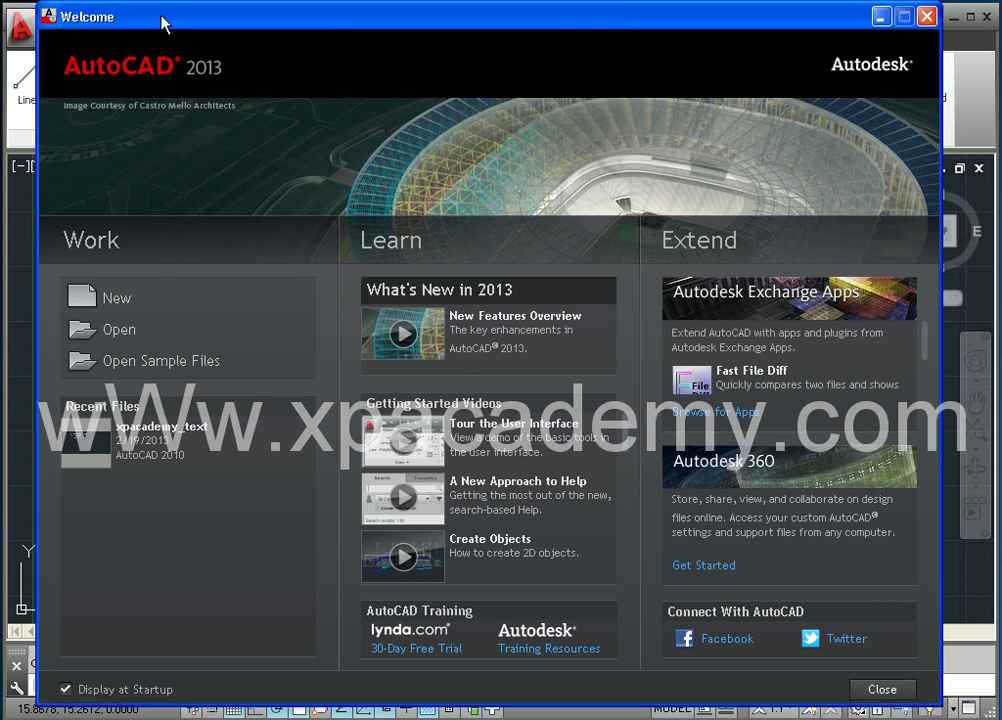
- Raise the Welcome window and highlight its Work, Learn and Extend headings and the Recent Files list
{"action": "mouse_move", "coordinate": [183, 27]}
{"action": "left_mouse_down"}
{"action": "mouse_move", "coordinate": [191, 8]}
{"action": "mouse_move", "coordinate": [179, 3]}
{"action": "mouse_move", "coordinate": [189, 3]}
{"action": "left_mouse_up"}
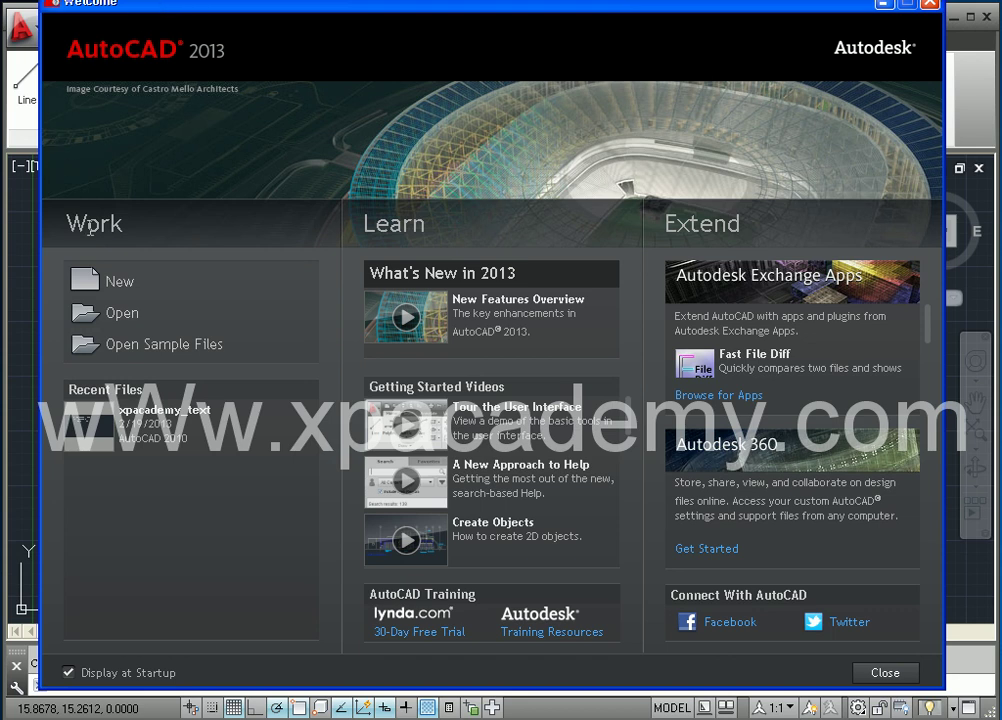
{"action": "double_click", "coordinate": [121, 226]}
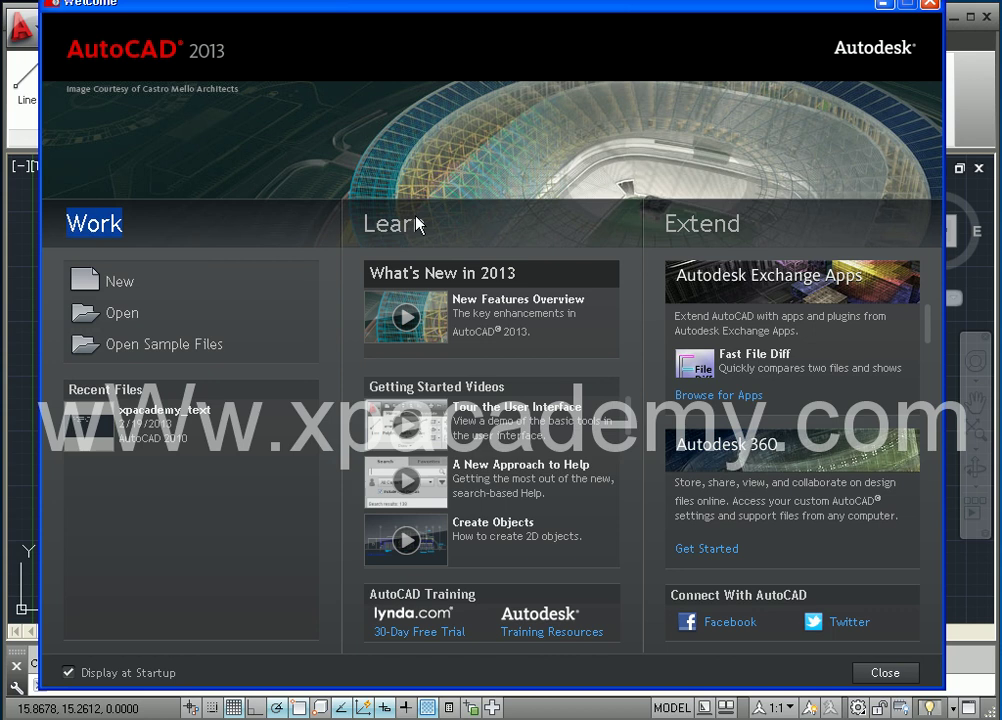
{"action": "left_click_drag", "start_coordinate": [418, 224], "coordinate": [364, 224]}
{"action": "left_click_drag", "start_coordinate": [740, 224], "coordinate": [663, 224]}
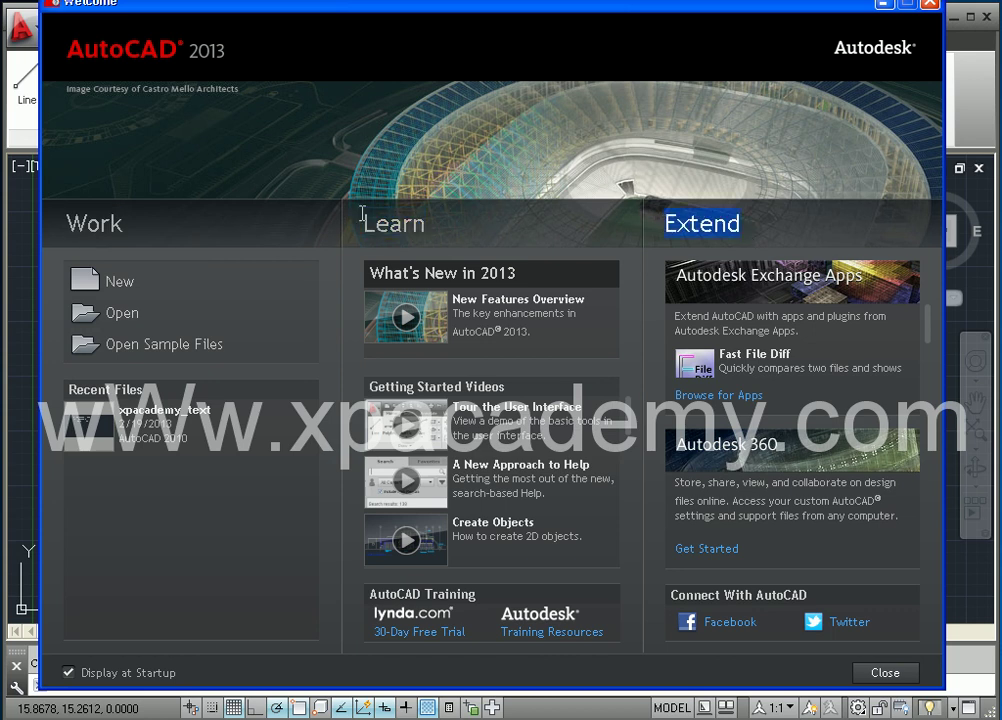
{"action": "left_click_drag", "start_coordinate": [160, 226], "coordinate": [58, 224]}
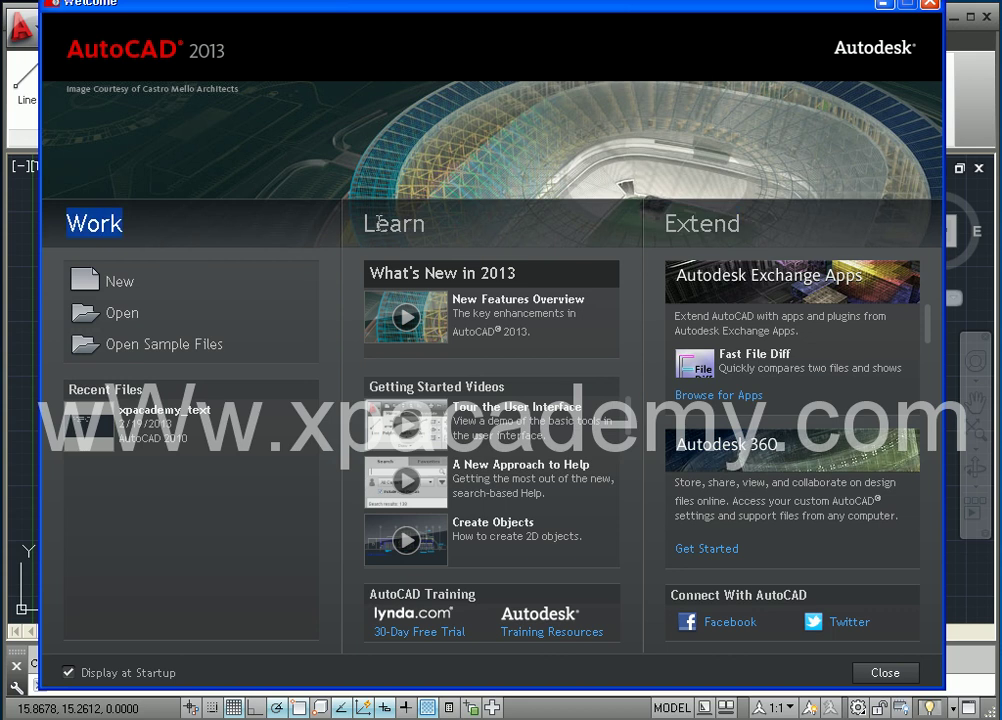
{"action": "left_click_drag", "start_coordinate": [362, 224], "coordinate": [474, 226]}
{"action": "left_click_drag", "start_coordinate": [664, 224], "coordinate": [728, 216]}
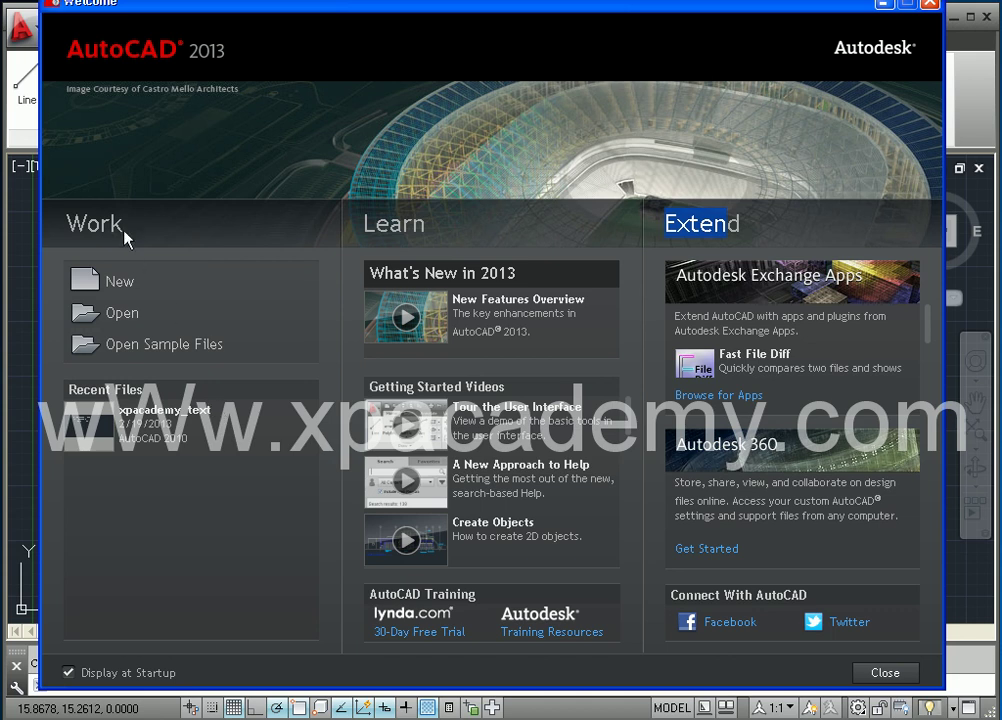
{"action": "mouse_move", "coordinate": [80, 224]}
{"action": "left_mouse_down"}
{"action": "mouse_move", "coordinate": [66, 224]}
{"action": "mouse_move", "coordinate": [236, 323]}
{"action": "left_mouse_up"}
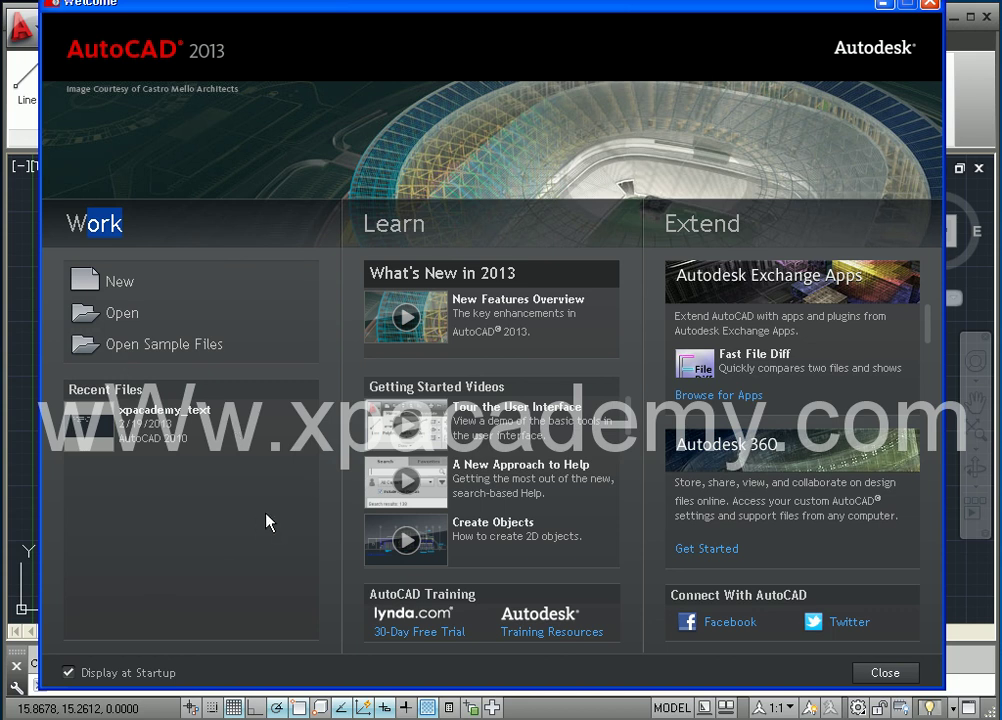
{"action": "mouse_move", "coordinate": [70, 396]}
{"action": "left_mouse_down"}
{"action": "mouse_move", "coordinate": [135, 398]}
{"action": "mouse_move", "coordinate": [125, 450]}
{"action": "left_mouse_up"}
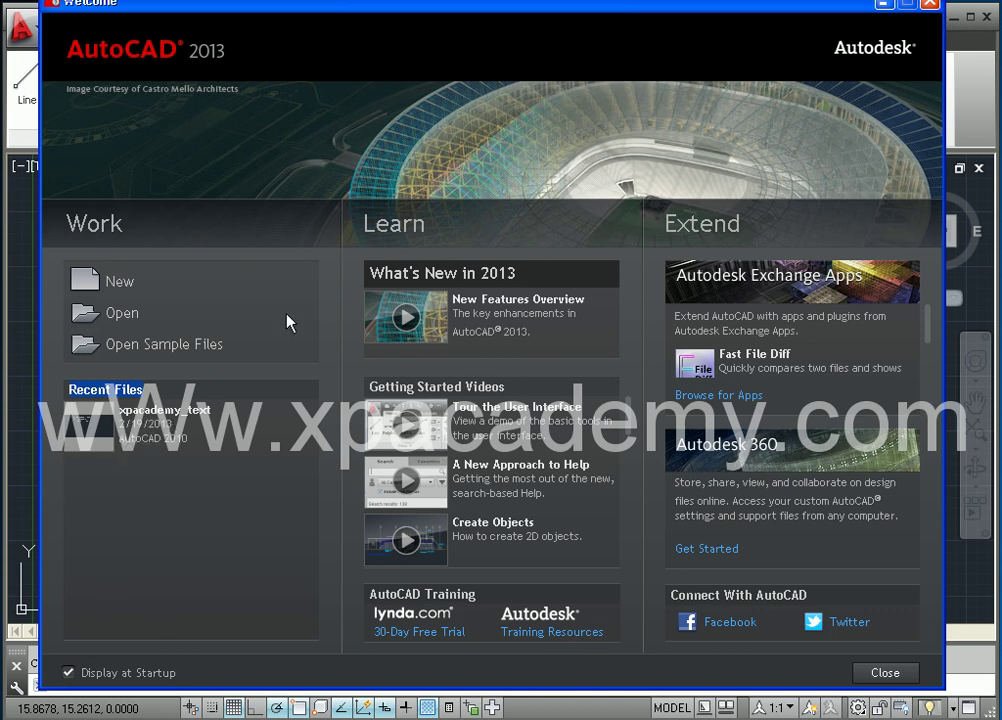
{"action": "left_click_drag", "start_coordinate": [377, 223], "coordinate": [447, 227]}
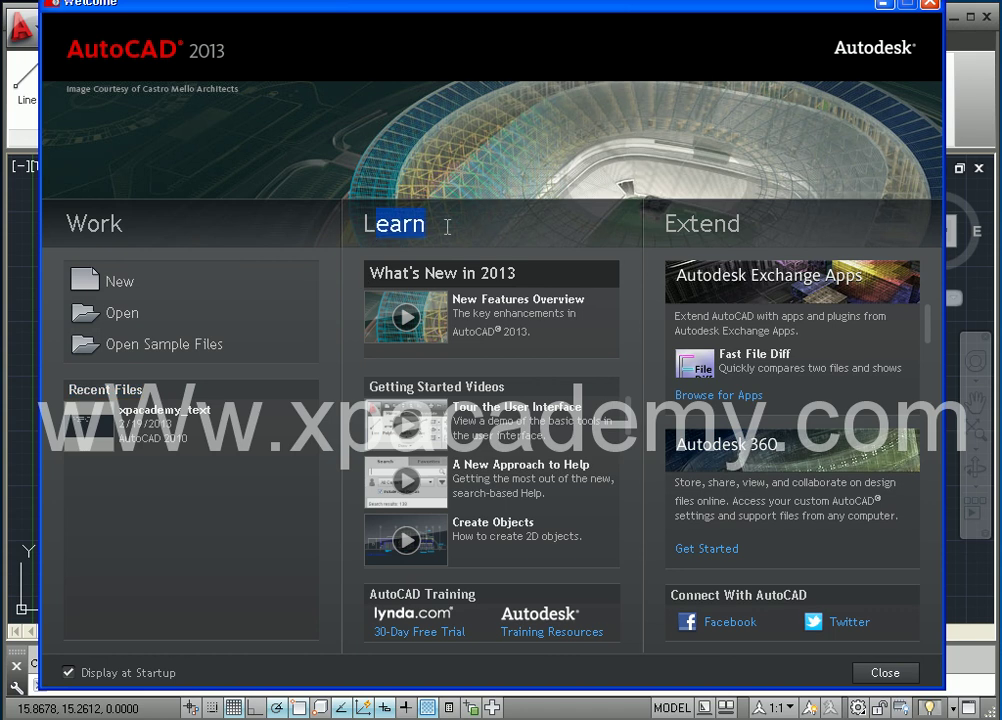
{"action": "left_click_drag", "start_coordinate": [377, 270], "coordinate": [513, 266]}
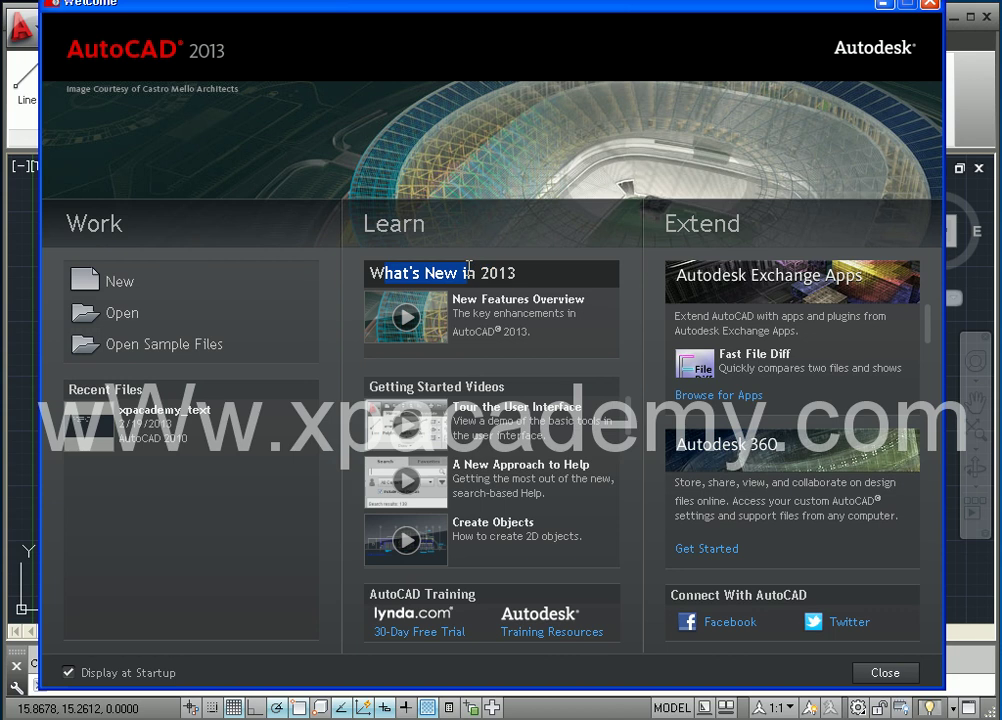
{"action": "left_click_drag", "start_coordinate": [513, 266], "coordinate": [552, 266]}
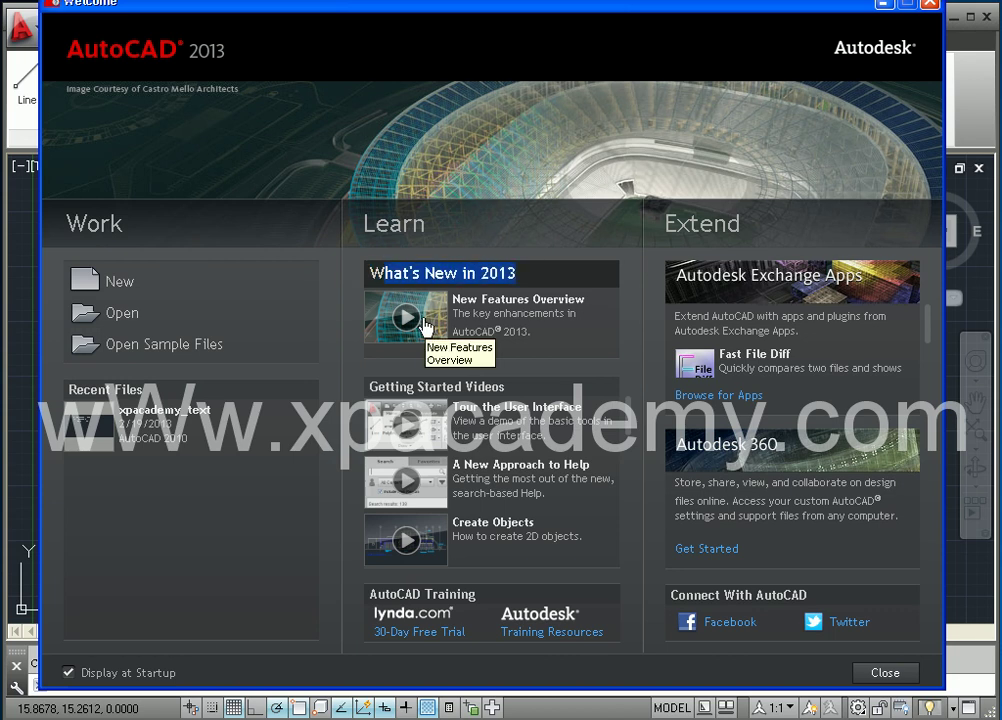
{"action": "left_click_drag", "start_coordinate": [504, 387], "coordinate": [368, 388]}
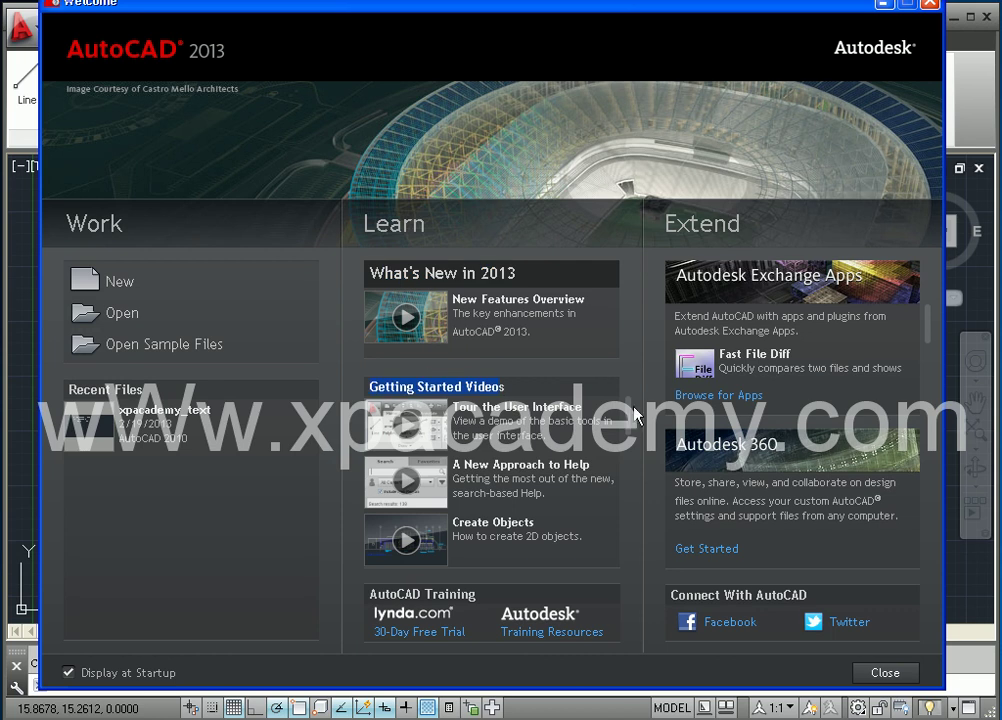
{"action": "mouse_move", "coordinate": [630, 416]}
{"action": "left_mouse_down"}
{"action": "mouse_move", "coordinate": [628, 559]}
{"action": "mouse_move", "coordinate": [630, 416]}
{"action": "left_mouse_up"}
- Play the Tour the User Interface video, lowering its volume to near silent, then raising it
{"action": "left_click", "coordinate": [410, 432]}
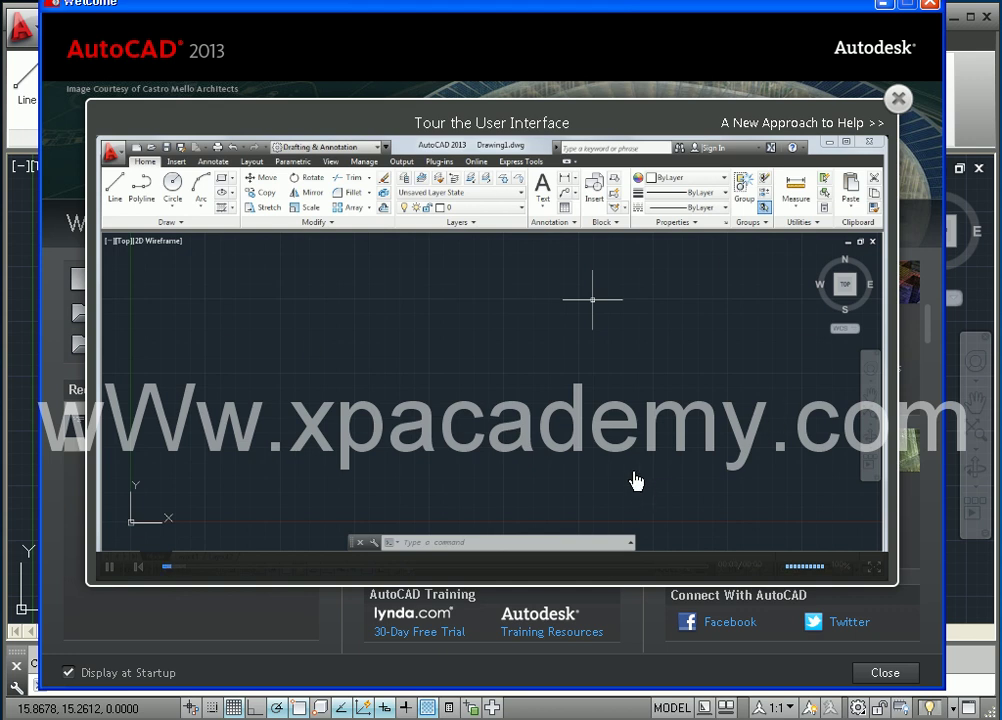
{"action": "left_click", "coordinate": [791, 574]}
{"action": "left_click", "coordinate": [788, 572]}
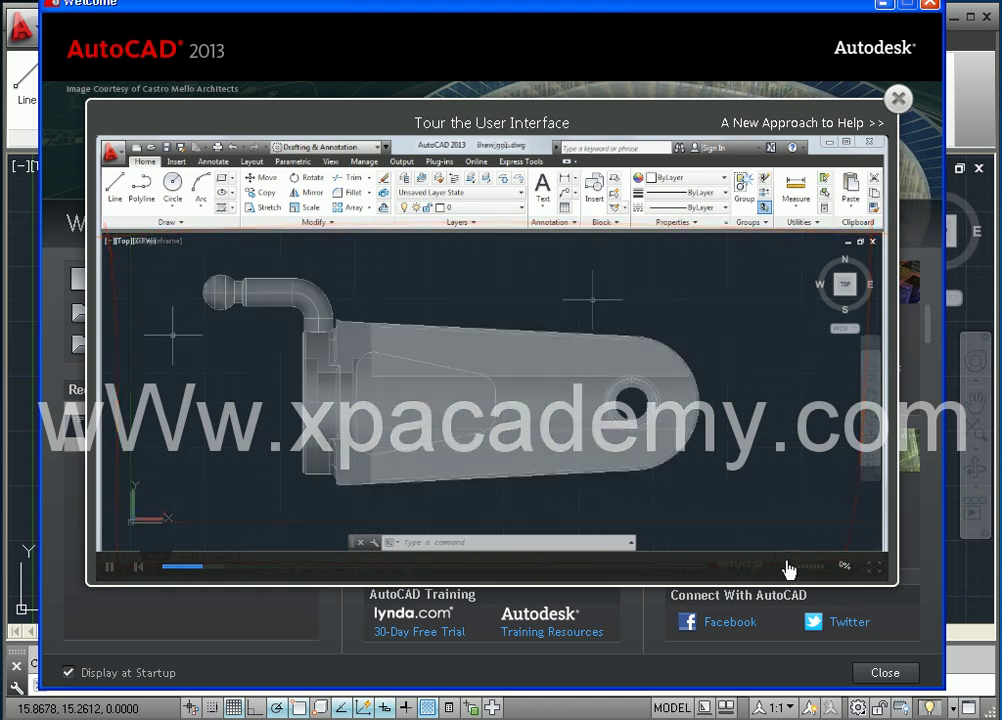
{"action": "left_click", "coordinate": [803, 568]}
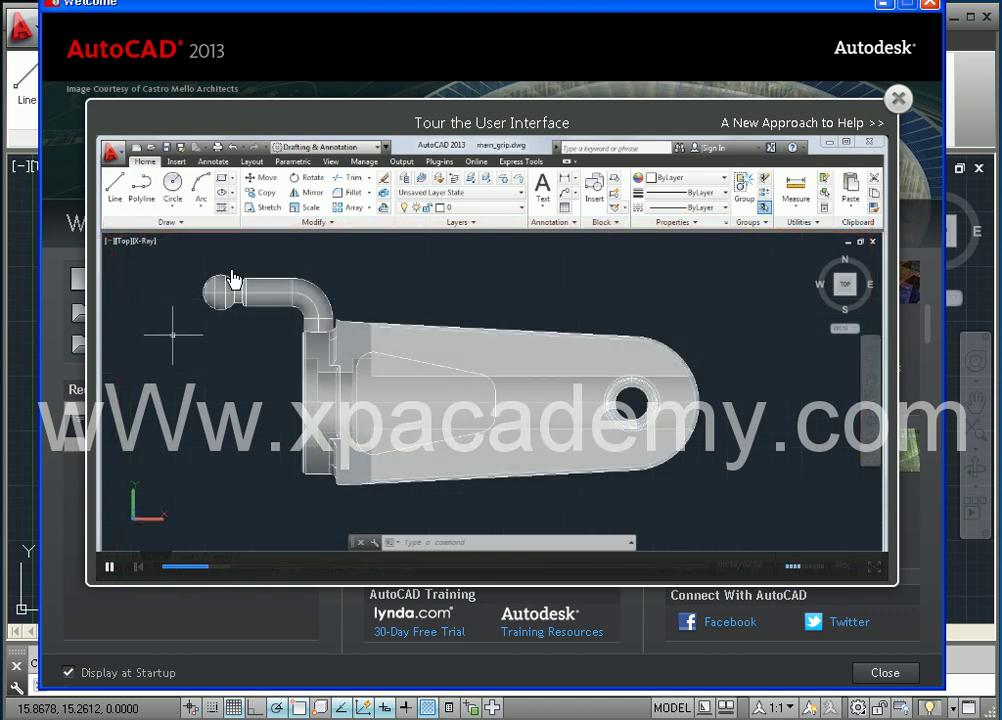
- Close the tour video, highlight the AutoCAD Training heading, and nudge the Welcome window left
{"action": "left_click", "coordinate": [899, 100]}
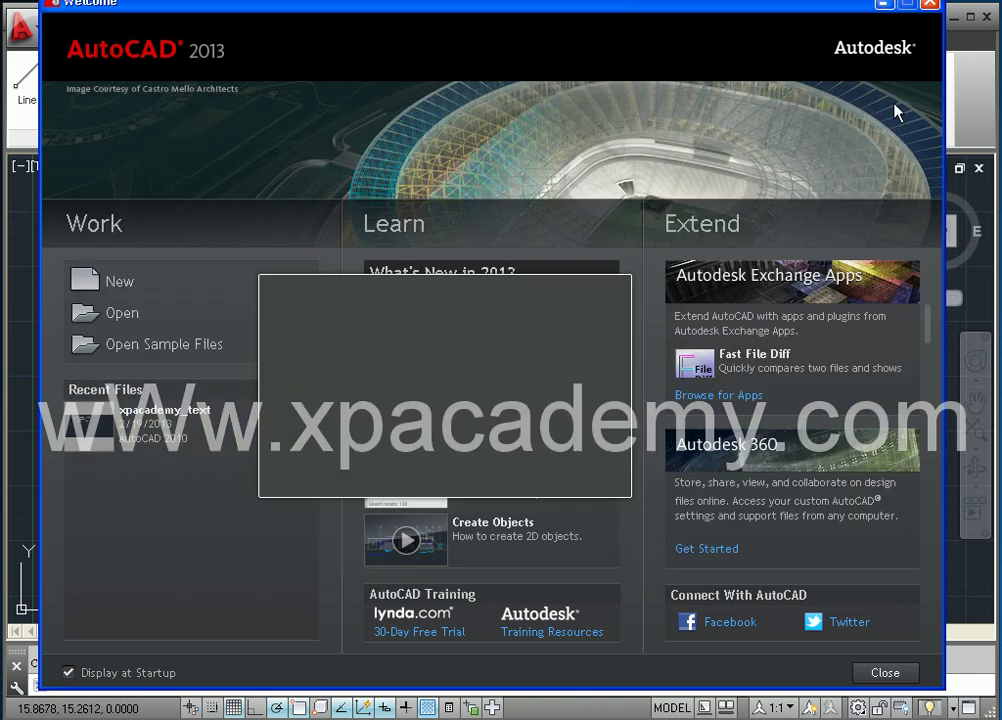
{"action": "mouse_move", "coordinate": [630, 420]}
{"action": "left_mouse_down"}
{"action": "mouse_move", "coordinate": [630, 545]}
{"action": "mouse_move", "coordinate": [615, 461]}
{"action": "mouse_move", "coordinate": [624, 405]}
{"action": "left_mouse_up"}
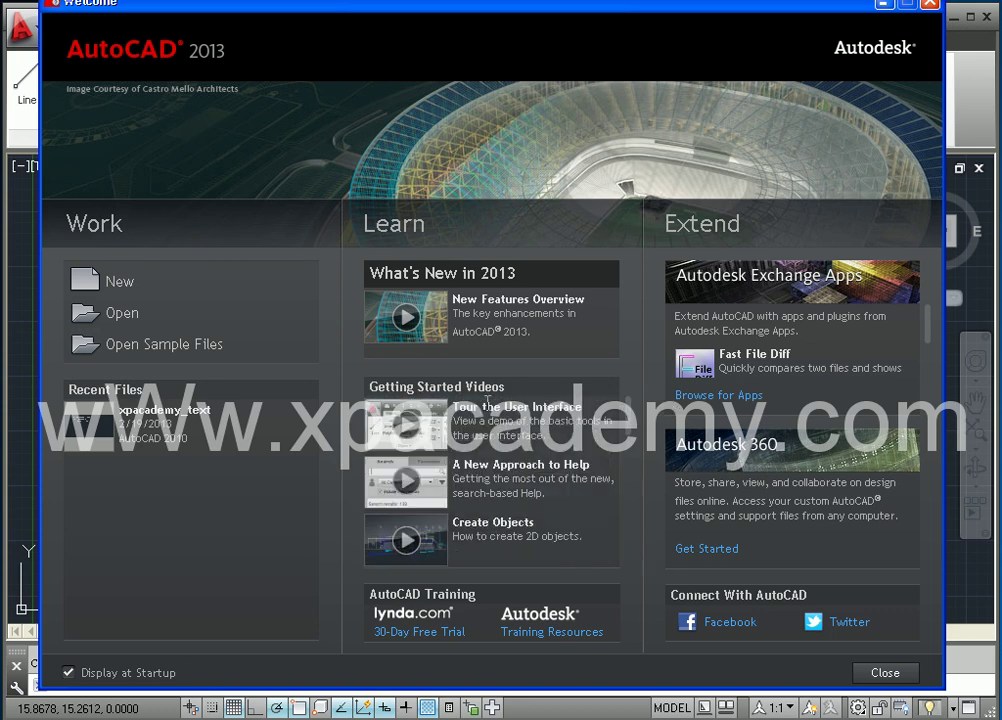
{"action": "left_click_drag", "start_coordinate": [369, 594], "coordinate": [474, 596]}
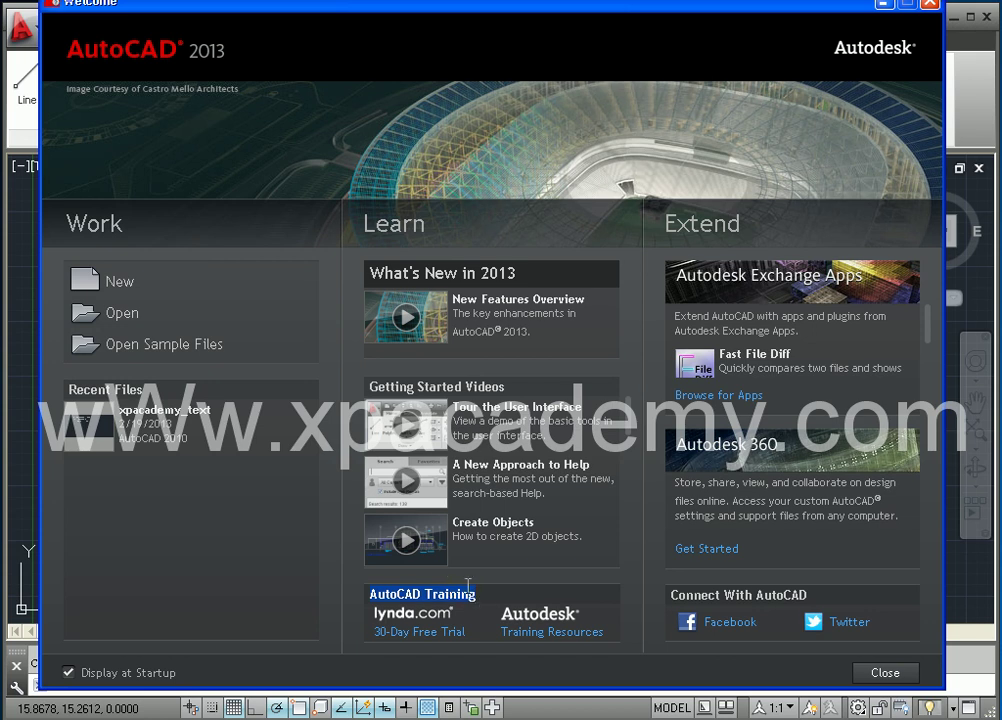
{"action": "left_click", "coordinate": [383, 600]}
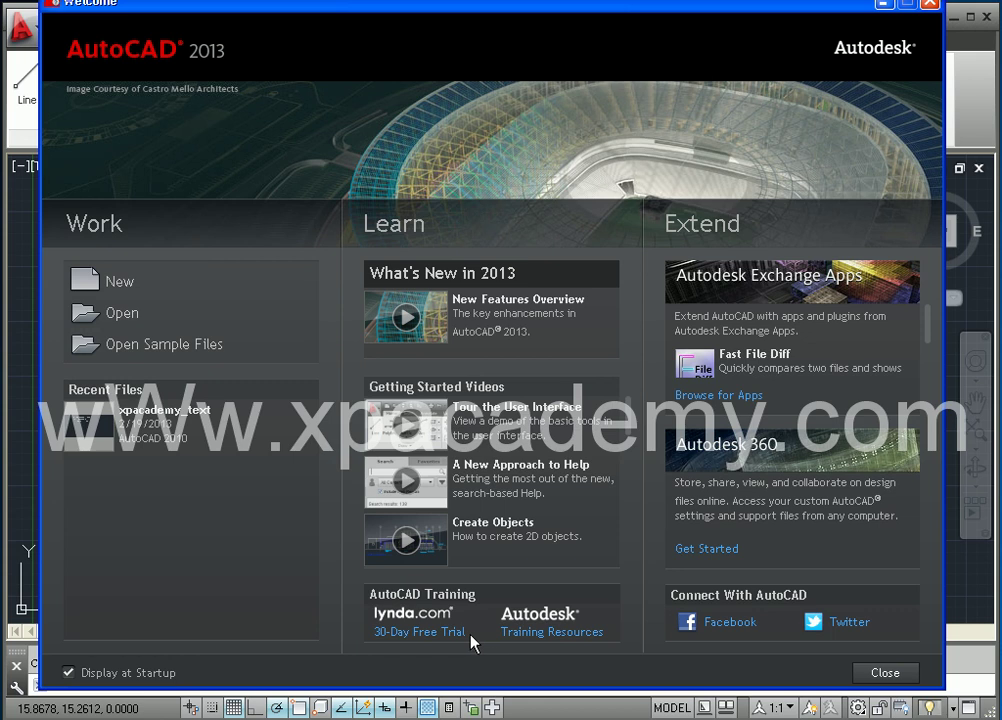
{"action": "left_click_drag", "start_coordinate": [462, 11], "coordinate": [434, 8]}
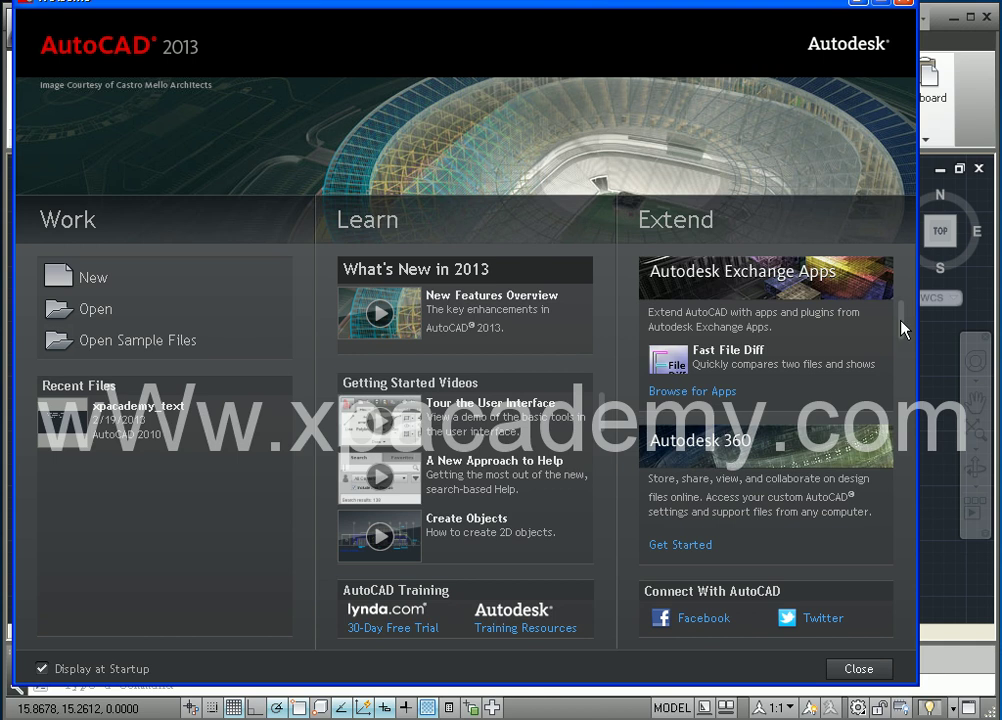
- Scroll the Exchange Apps description and follow Browse for Apps to the Autodesk Exchange Apps page
{"action": "left_click_drag", "start_coordinate": [785, 333], "coordinate": [646, 305]}
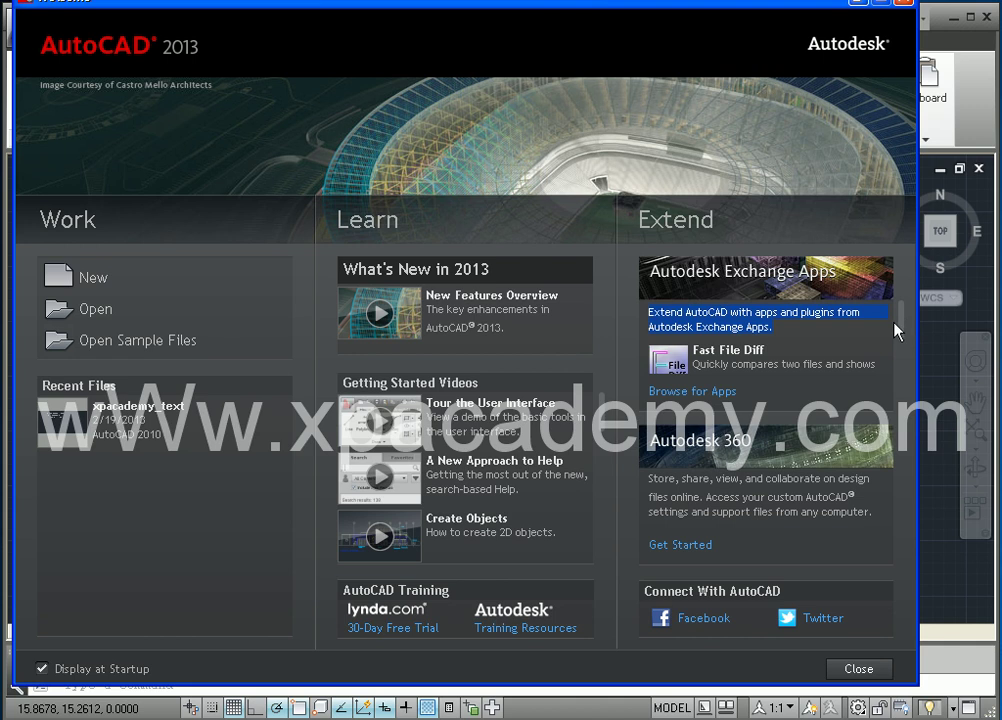
{"action": "scroll", "coordinate": [900, 327], "scroll_direction": "down", "scroll_amount": 1}
{"action": "mouse_move", "coordinate": [901, 335]}
{"action": "left_mouse_down"}
{"action": "mouse_move", "coordinate": [897, 361]}
{"action": "mouse_move", "coordinate": [901, 313]}
{"action": "left_mouse_up"}
{"action": "left_click", "coordinate": [699, 402]}
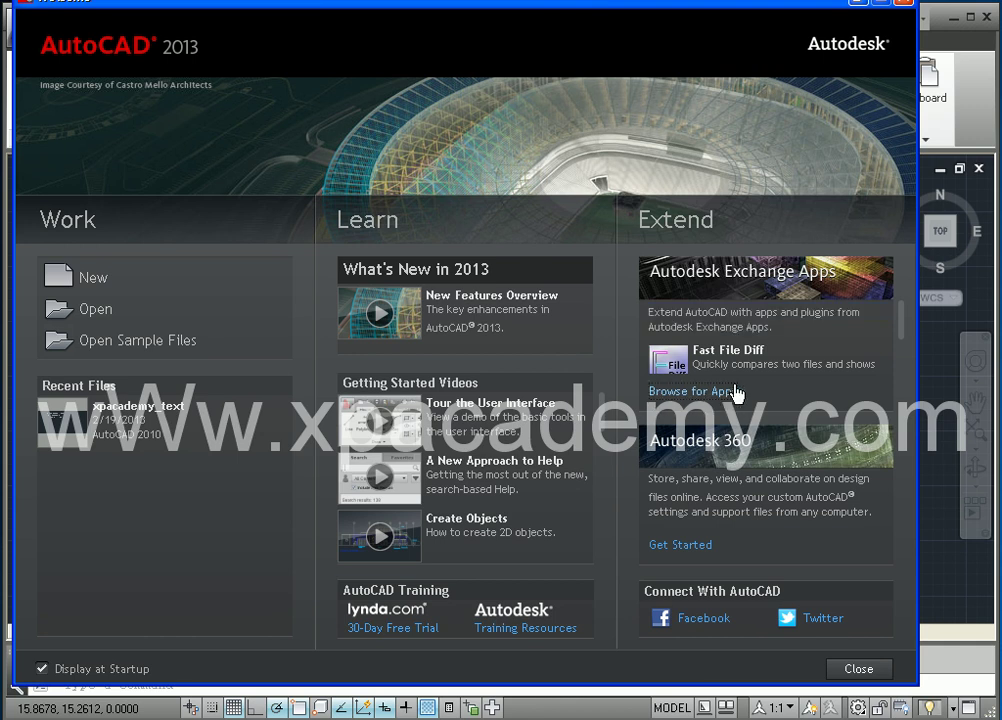
{"action": "left_click", "coordinate": [737, 393]}
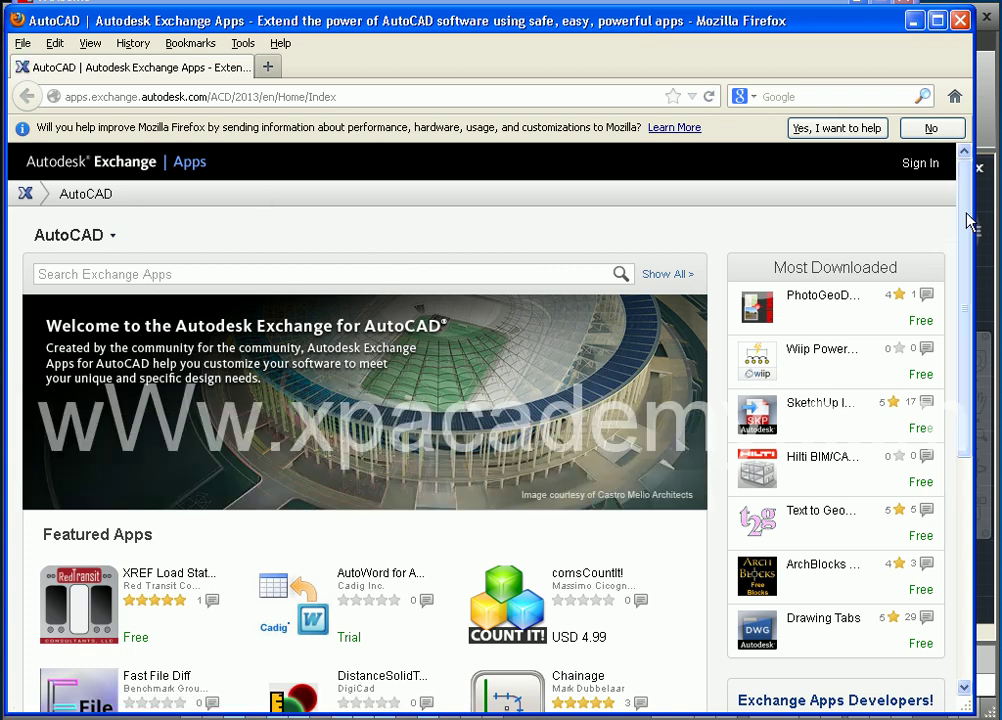
{"action": "left_click_drag", "start_coordinate": [968, 217], "coordinate": [970, 347]}
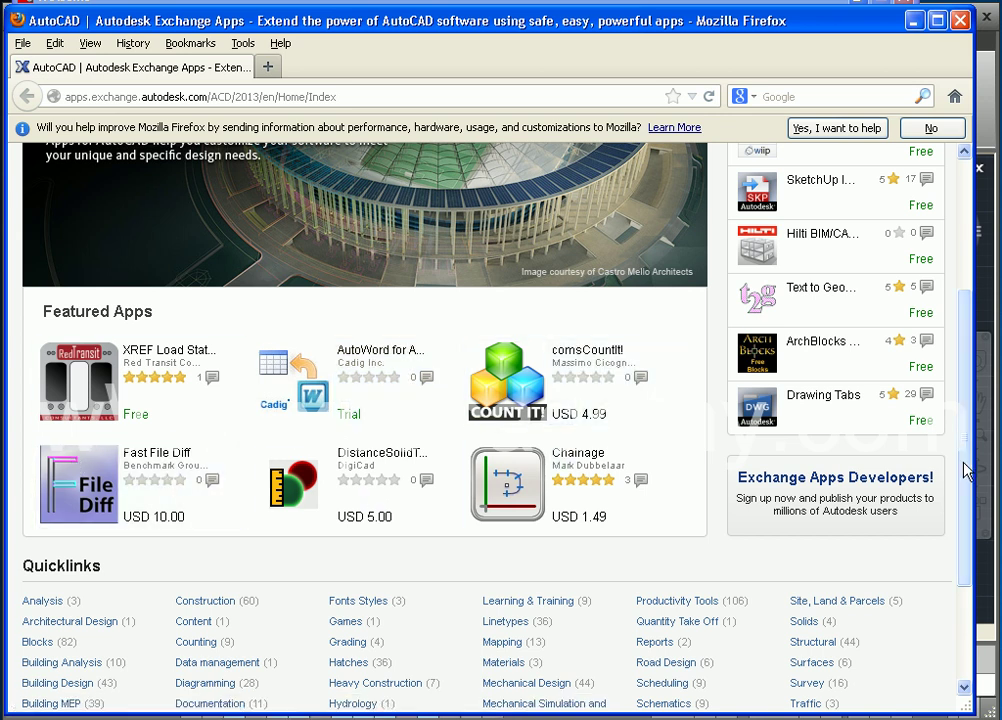
{"action": "mouse_move", "coordinate": [967, 469]}
{"action": "left_mouse_down"}
{"action": "mouse_move", "coordinate": [966, 271]}
{"action": "mouse_move", "coordinate": [975, 373]}
{"action": "mouse_move", "coordinate": [955, 414]}
{"action": "mouse_move", "coordinate": [970, 433]}
{"action": "mouse_move", "coordinate": [968, 496]}
{"action": "mouse_move", "coordinate": [968, 320]}
{"action": "left_mouse_up"}
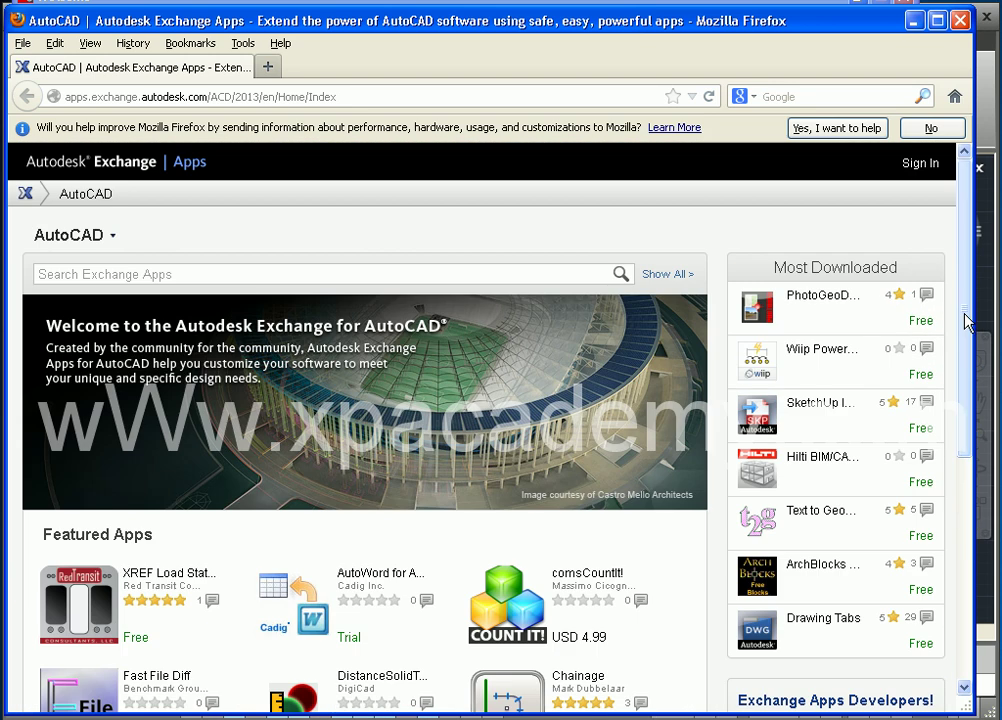
- Close the Exchange Apps Firefox window and highlight part of the Autodesk 360 description
{"action": "left_click", "coordinate": [961, 21]}
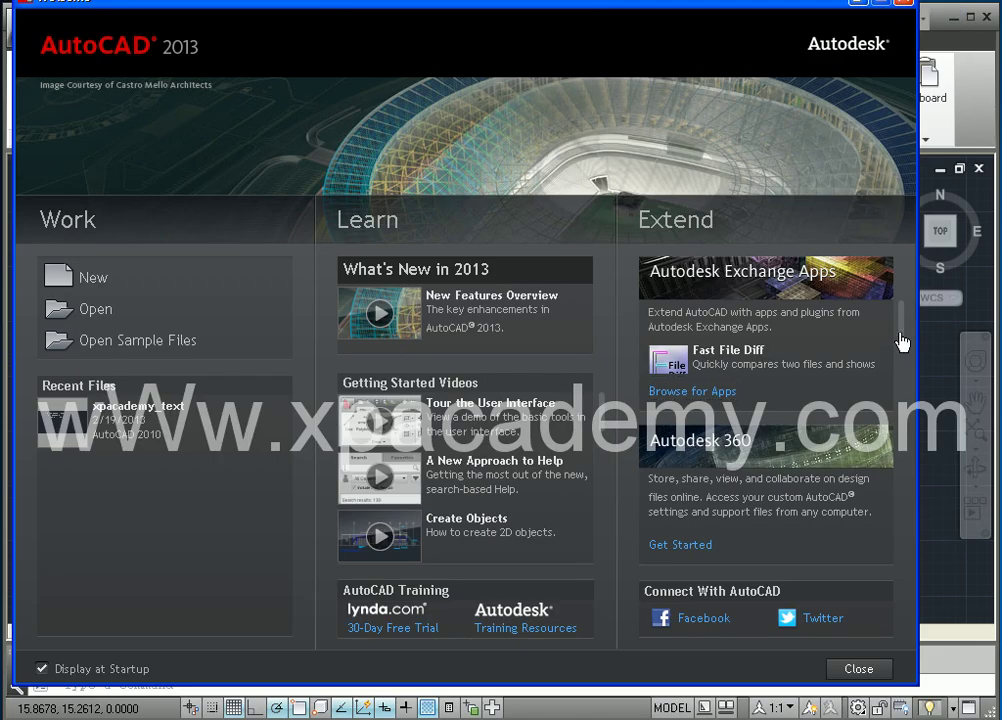
{"action": "mouse_move", "coordinate": [901, 340]}
{"action": "left_mouse_down"}
{"action": "mouse_move", "coordinate": [901, 375]}
{"action": "mouse_move", "coordinate": [895, 327]}
{"action": "left_mouse_up"}
{"action": "left_click_drag", "start_coordinate": [655, 479], "coordinate": [741, 479]}
- Open the Autodesk 360 site via Get Started and bring up the sign-in form's ID and password fields
{"action": "left_click", "coordinate": [680, 548]}
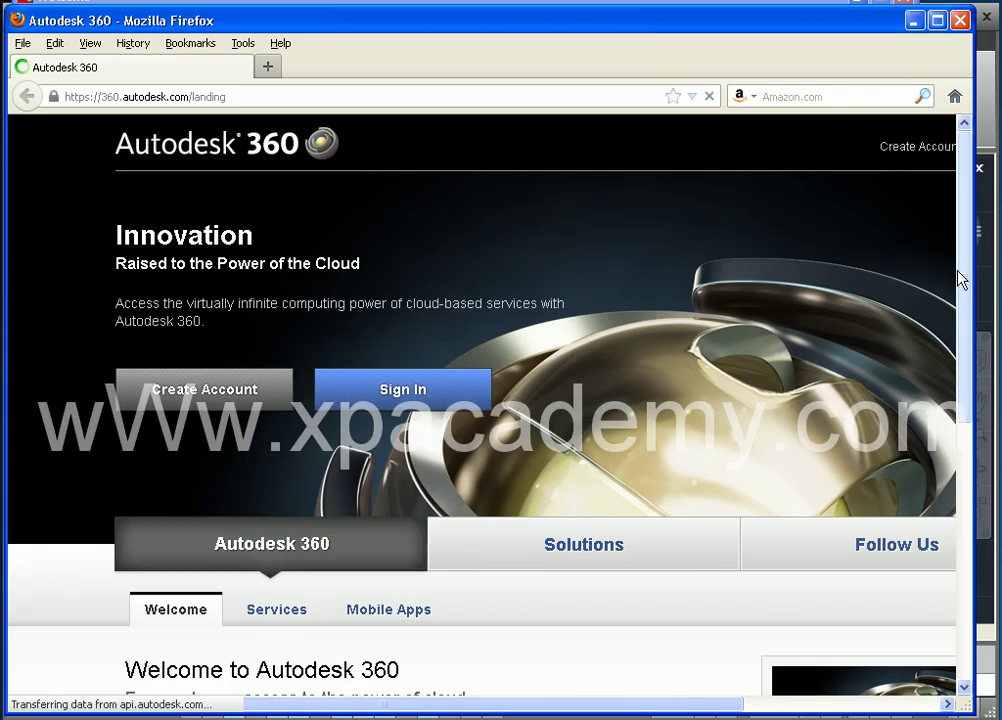
{"action": "mouse_move", "coordinate": [958, 310]}
{"action": "left_mouse_down"}
{"action": "mouse_move", "coordinate": [958, 478]}
{"action": "mouse_move", "coordinate": [958, 268]}
{"action": "left_mouse_up"}
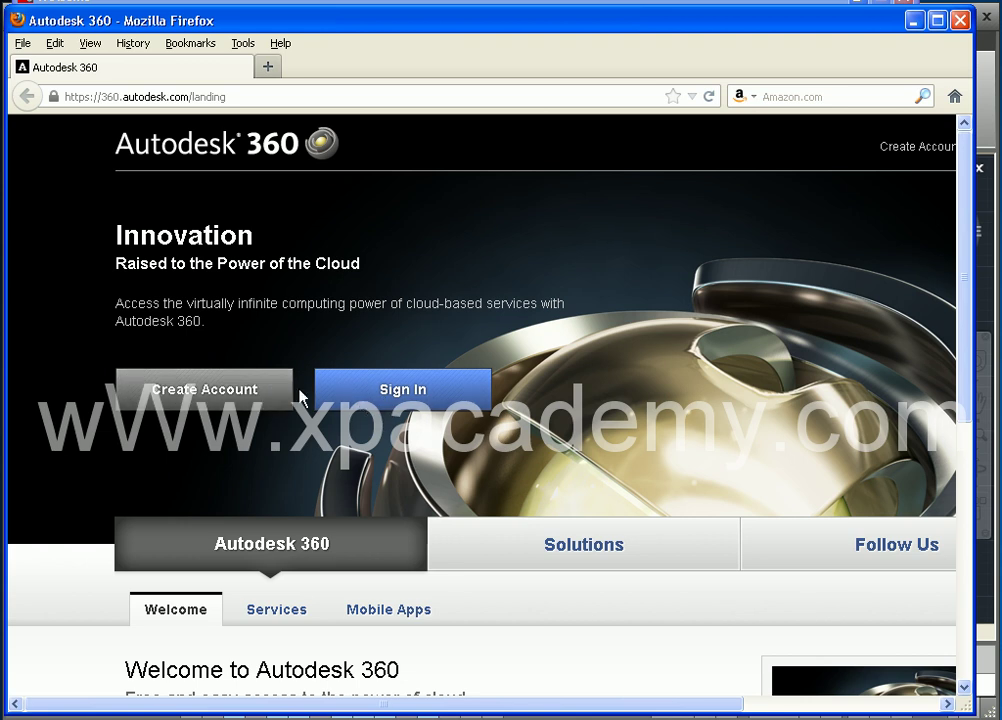
{"action": "scroll", "coordinate": [300, 398], "scroll_direction": "down", "scroll_amount": 3}
{"action": "scroll", "coordinate": [297, 398], "scroll_direction": "up", "scroll_amount": 3}
{"action": "left_click", "coordinate": [410, 404]}
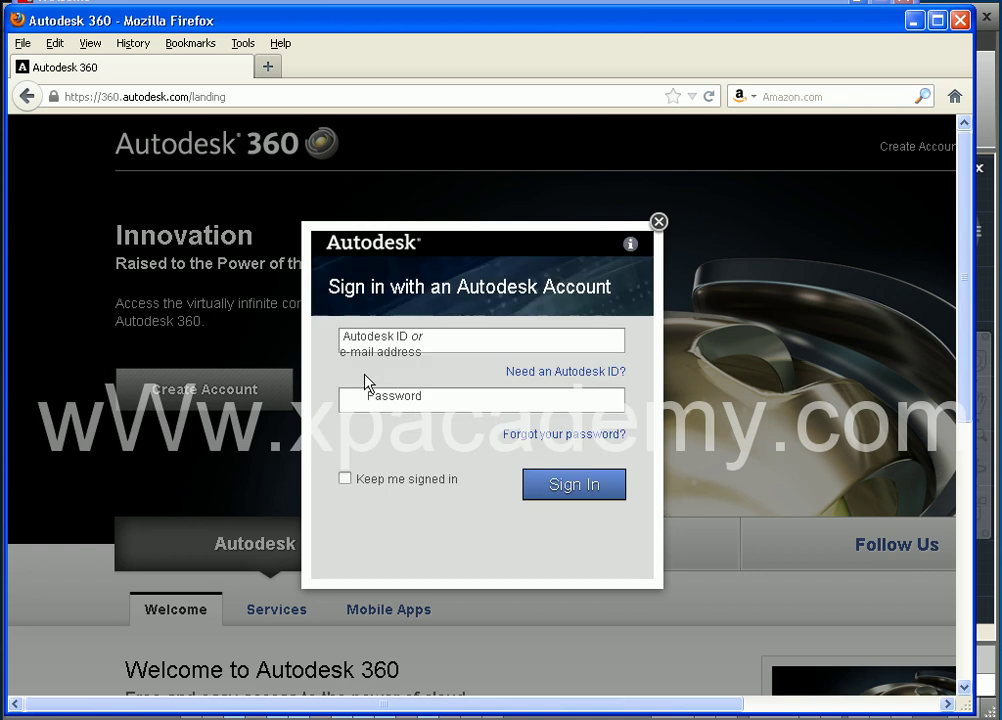
{"action": "left_click_drag", "start_coordinate": [342, 340], "coordinate": [566, 340]}
{"action": "left_click", "coordinate": [344, 398]}
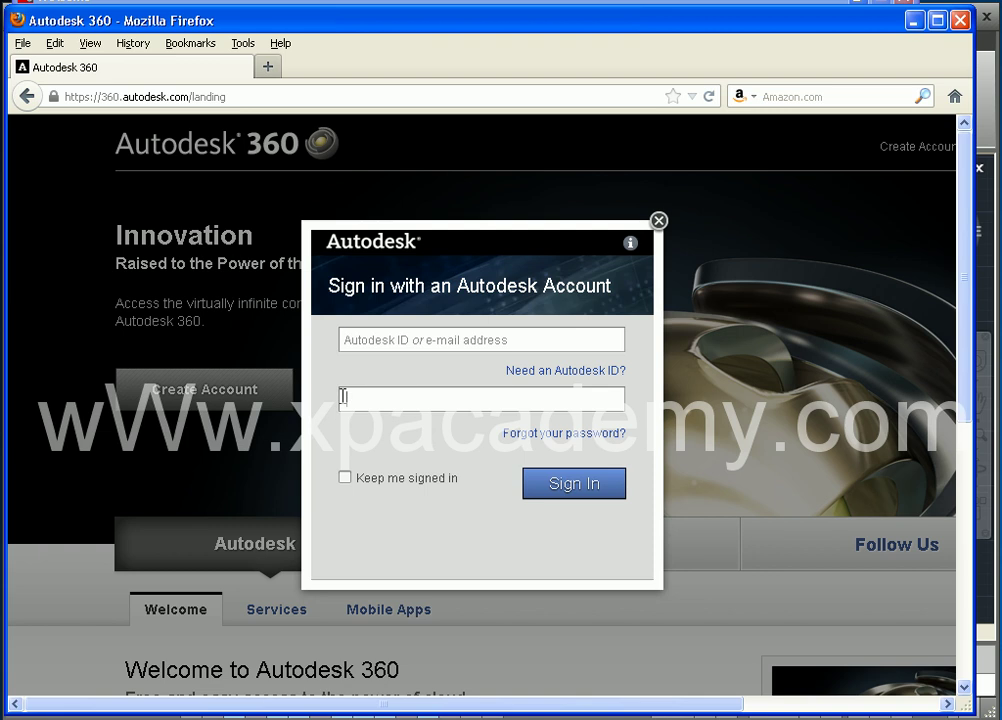
{"action": "left_click", "coordinate": [358, 340]}
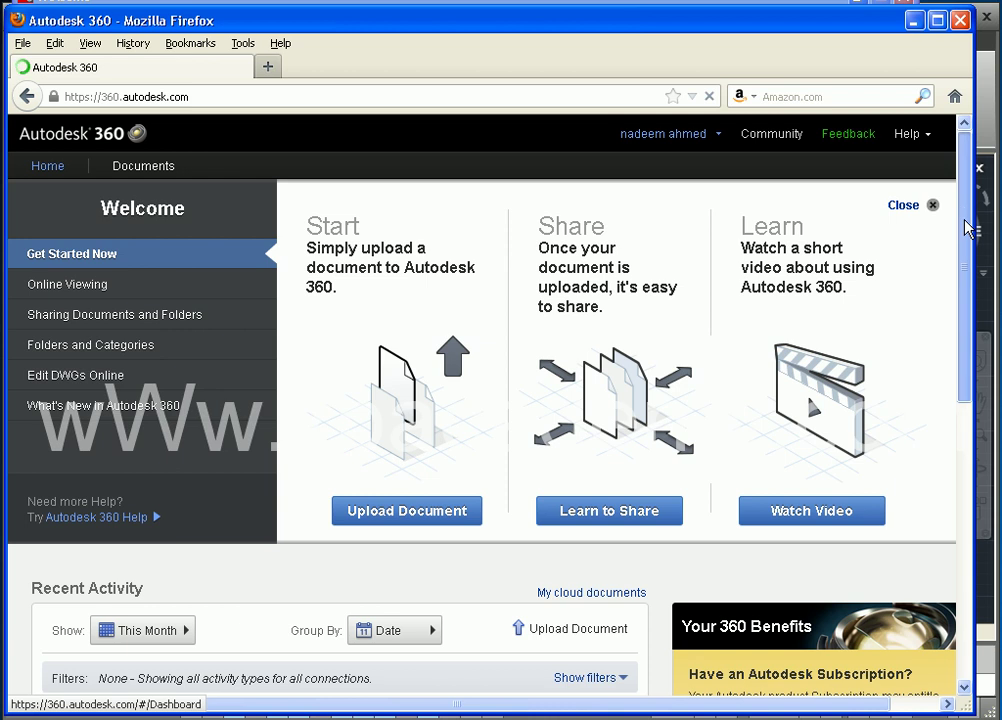
{"action": "mouse_move", "coordinate": [966, 228]}
{"action": "left_mouse_down"}
{"action": "mouse_move", "coordinate": [975, 498]}
{"action": "mouse_move", "coordinate": [970, 192]}
{"action": "left_mouse_up"}
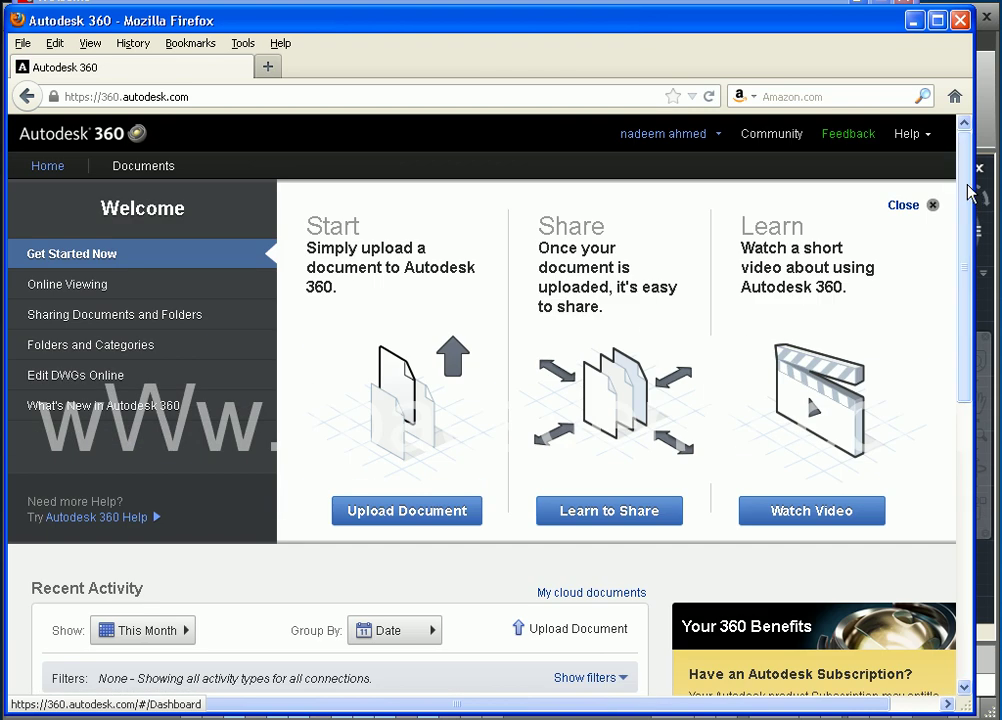
{"action": "left_click", "coordinate": [665, 136]}
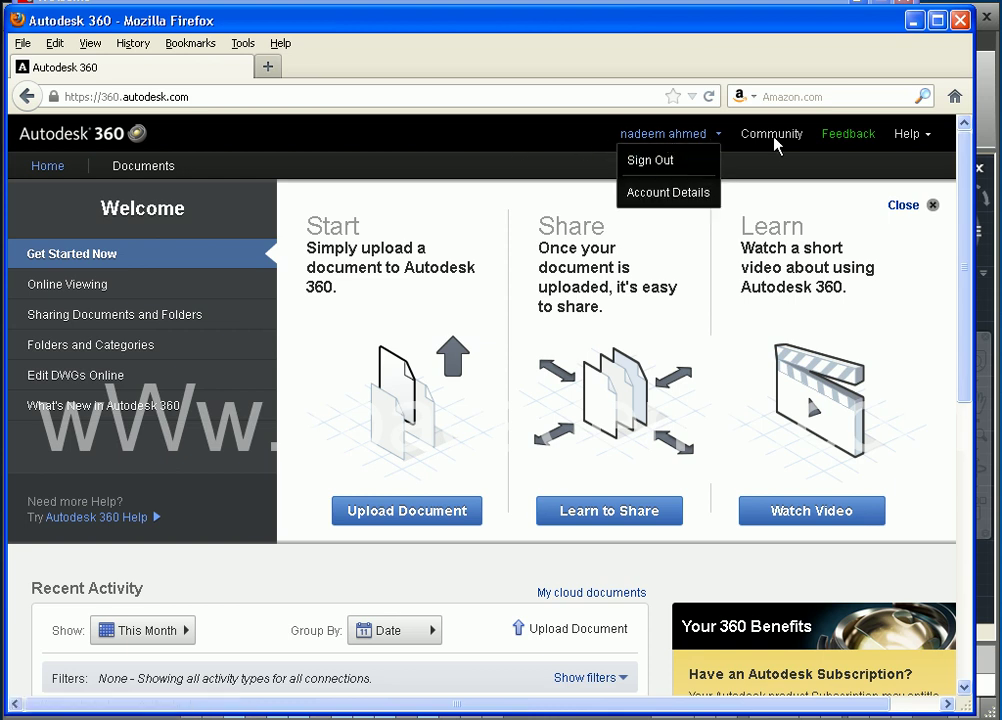
{"action": "left_click_drag", "start_coordinate": [958, 210], "coordinate": [962, 237]}
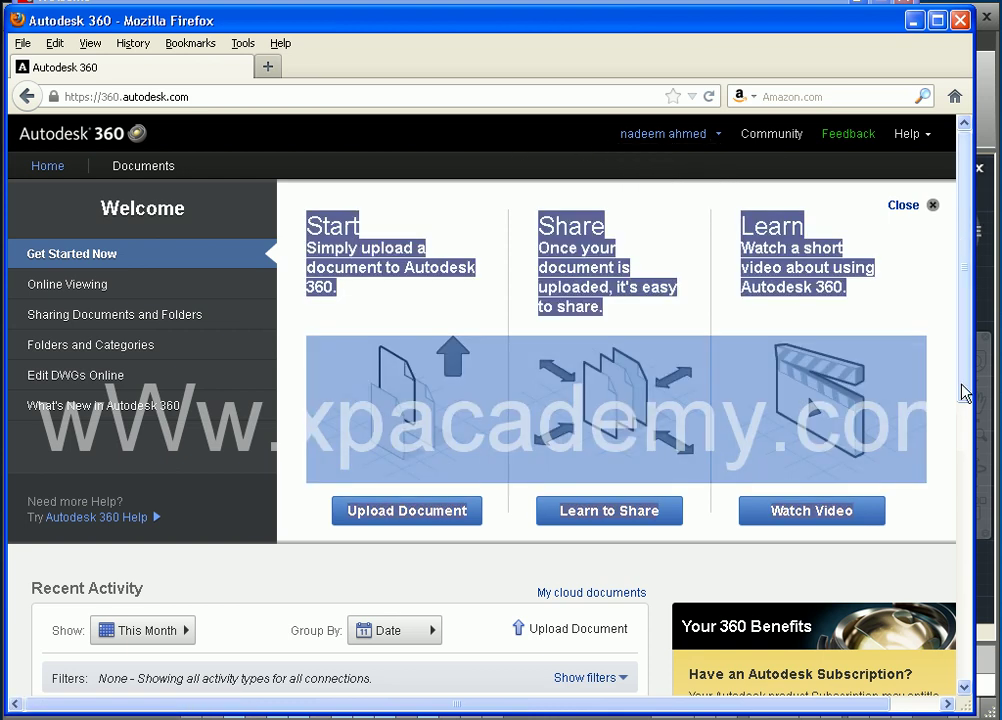
{"action": "scroll", "coordinate": [909, 431], "scroll_direction": "down", "scroll_amount": 2}
{"action": "left_click", "coordinate": [944, 429]}
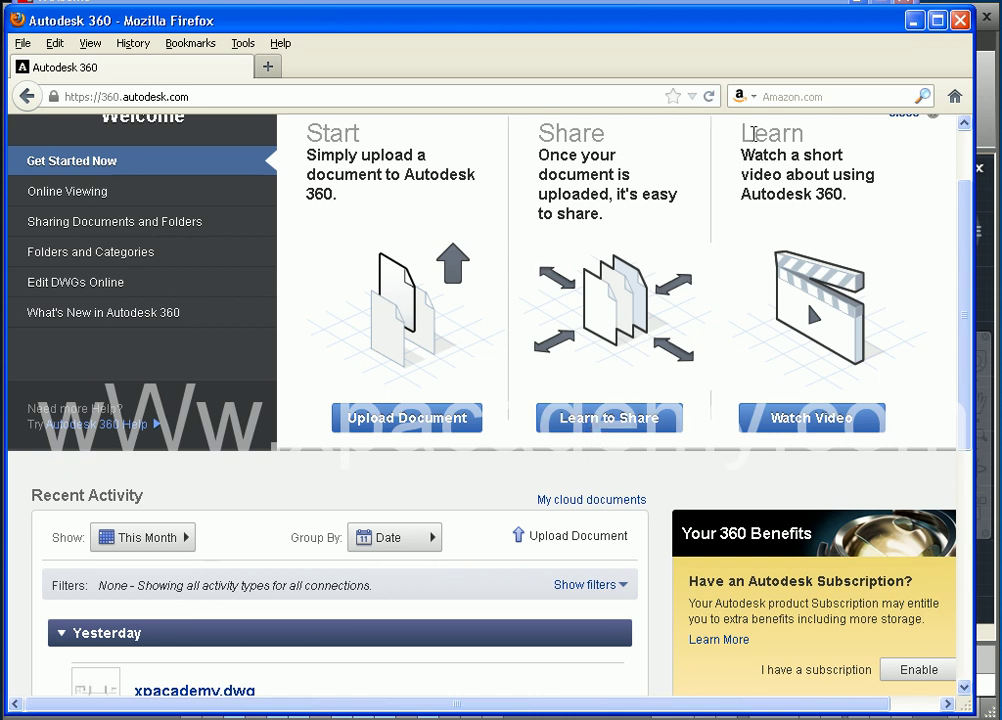
{"action": "mouse_move", "coordinate": [847, 197]}
{"action": "left_mouse_down"}
{"action": "mouse_move", "coordinate": [849, 183]}
{"action": "mouse_move", "coordinate": [741, 155]}
{"action": "left_mouse_up"}
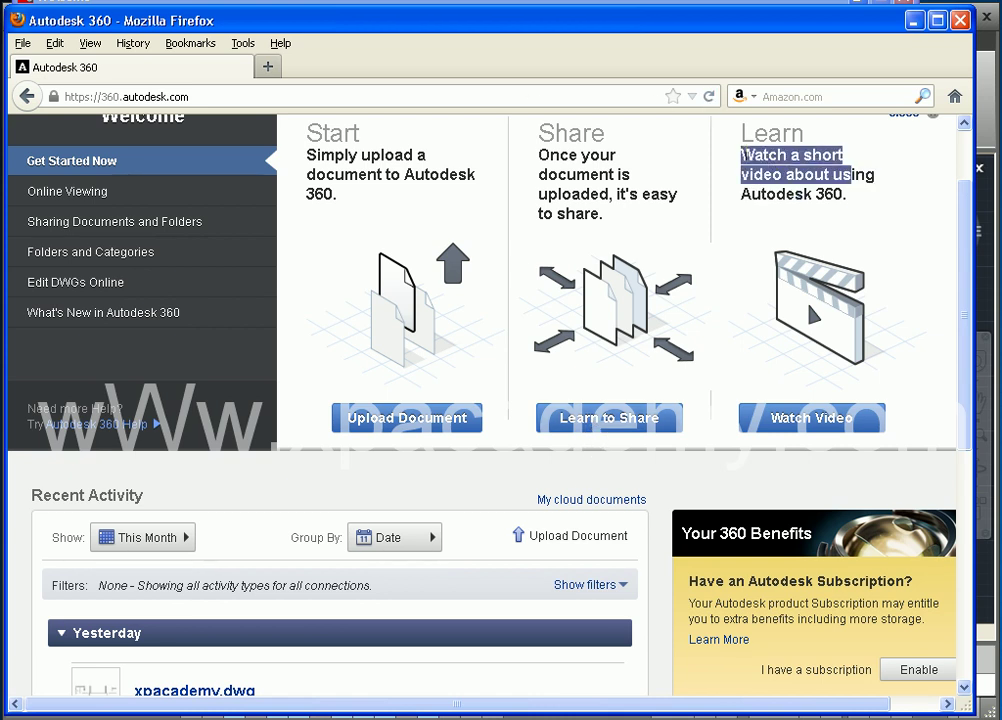
{"action": "left_click_drag", "start_coordinate": [966, 313], "coordinate": [957, 376]}
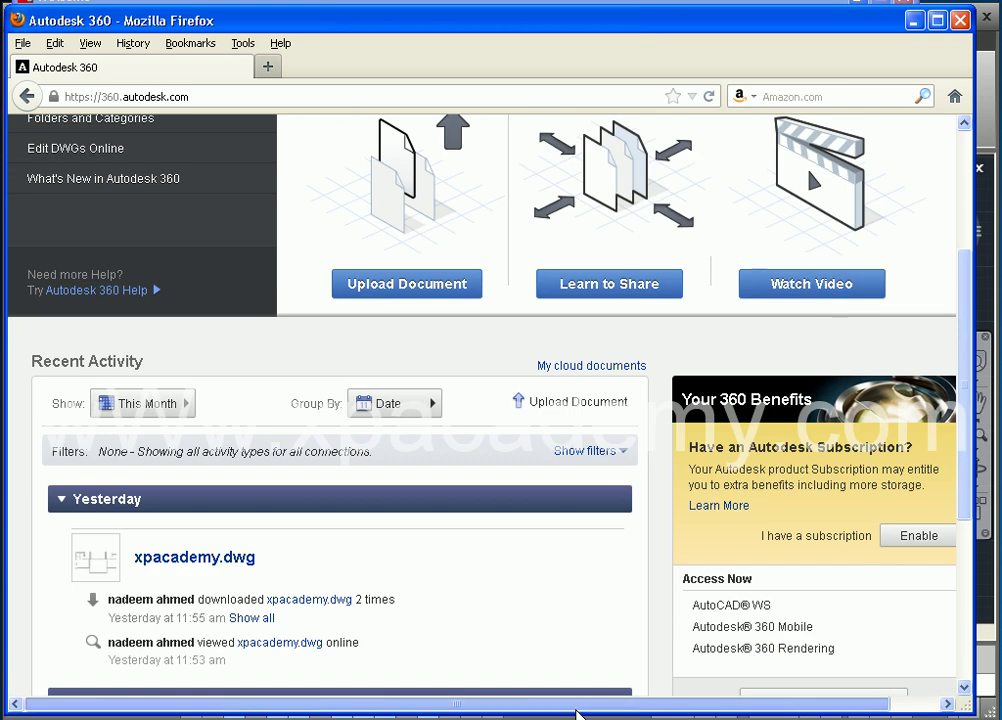
{"action": "scroll", "coordinate": [175, 515], "scroll_direction": "down", "scroll_amount": 3}
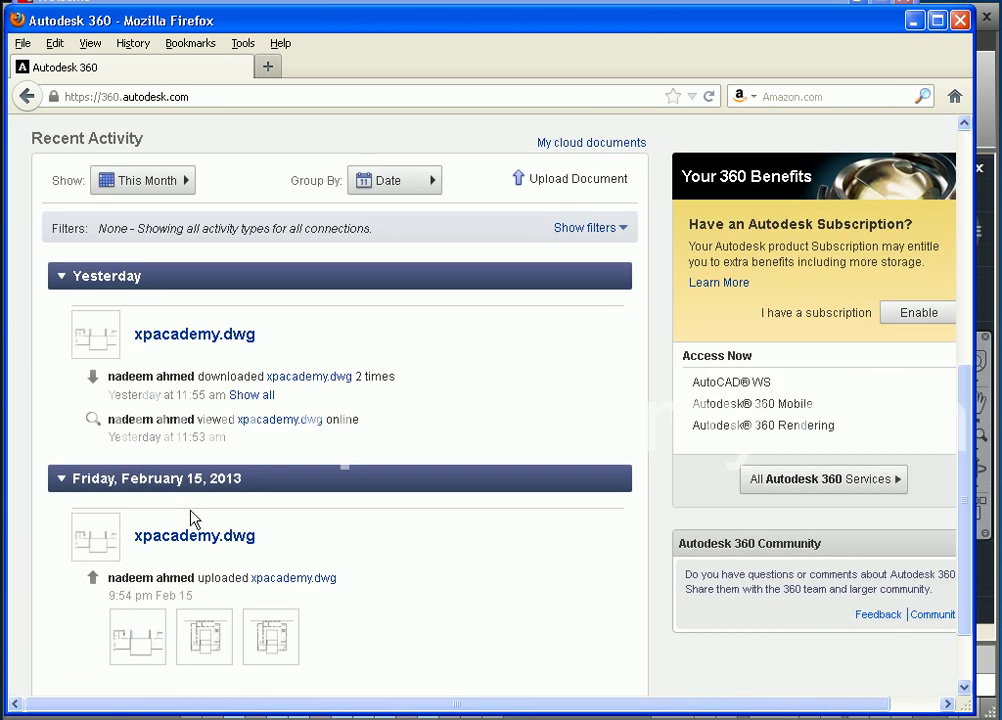
{"action": "scroll", "coordinate": [165, 590], "scroll_direction": "down", "scroll_amount": 2}
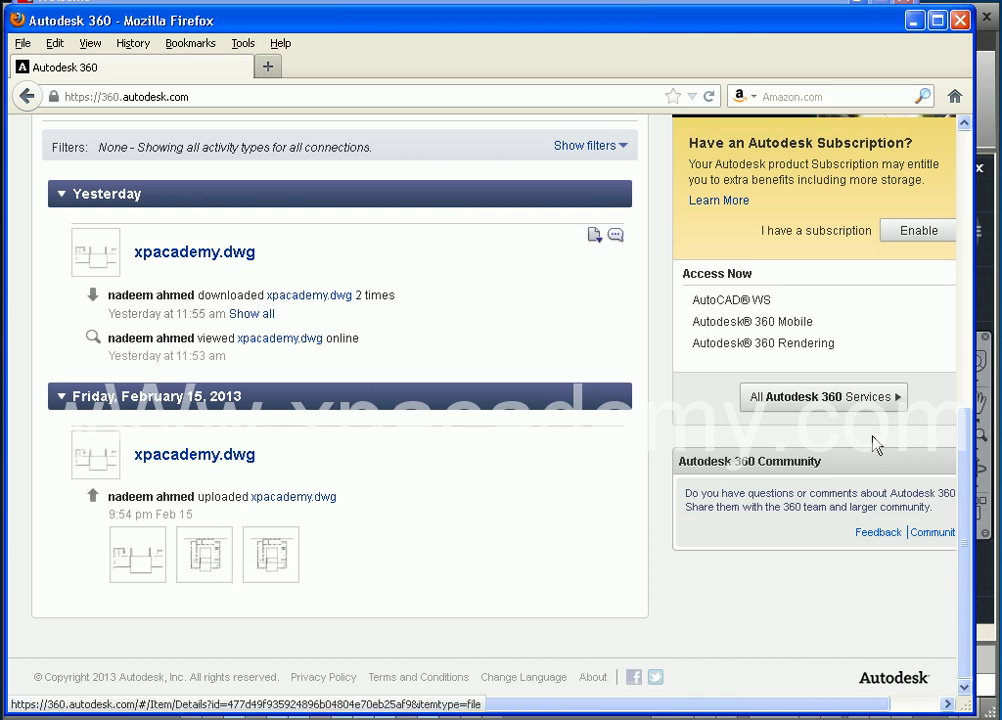
{"action": "left_click_drag", "start_coordinate": [962, 548], "coordinate": [944, 203]}
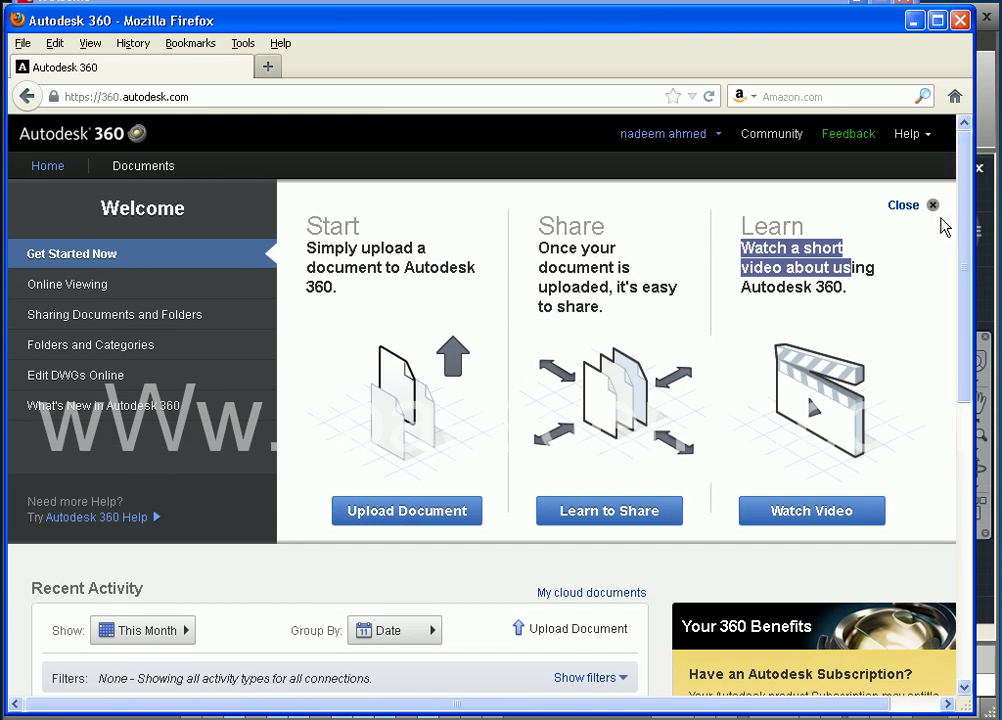
- Close the Autodesk 360 browser, point out Connect With AutoCAD, and shift the Welcome window right
{"action": "left_click", "coordinate": [960, 20]}
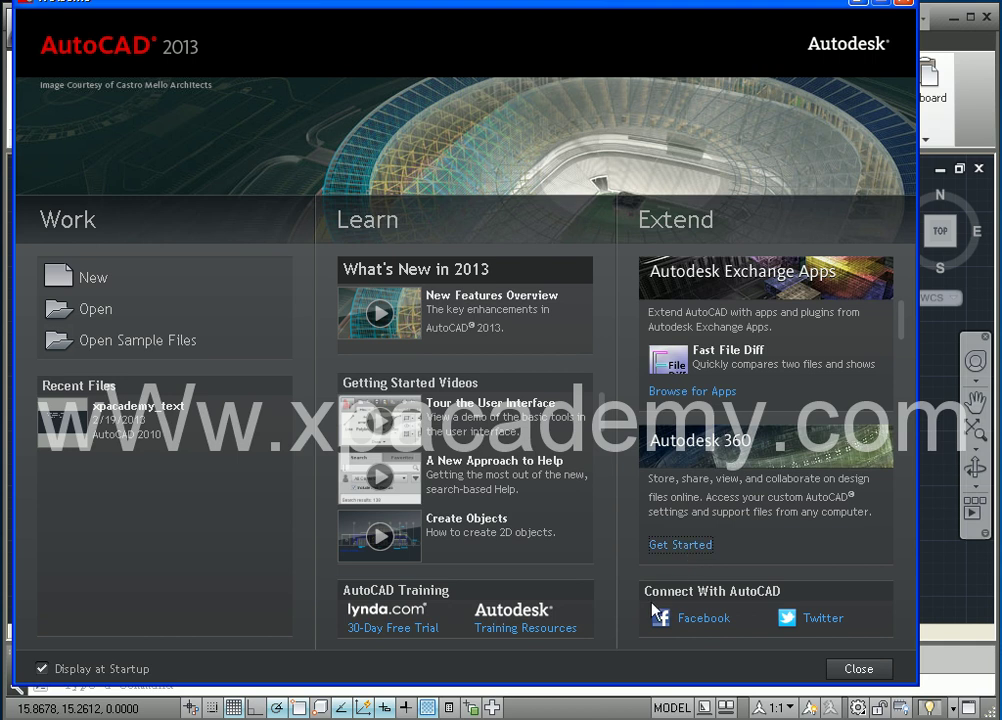
{"action": "left_click_drag", "start_coordinate": [644, 591], "coordinate": [777, 590]}
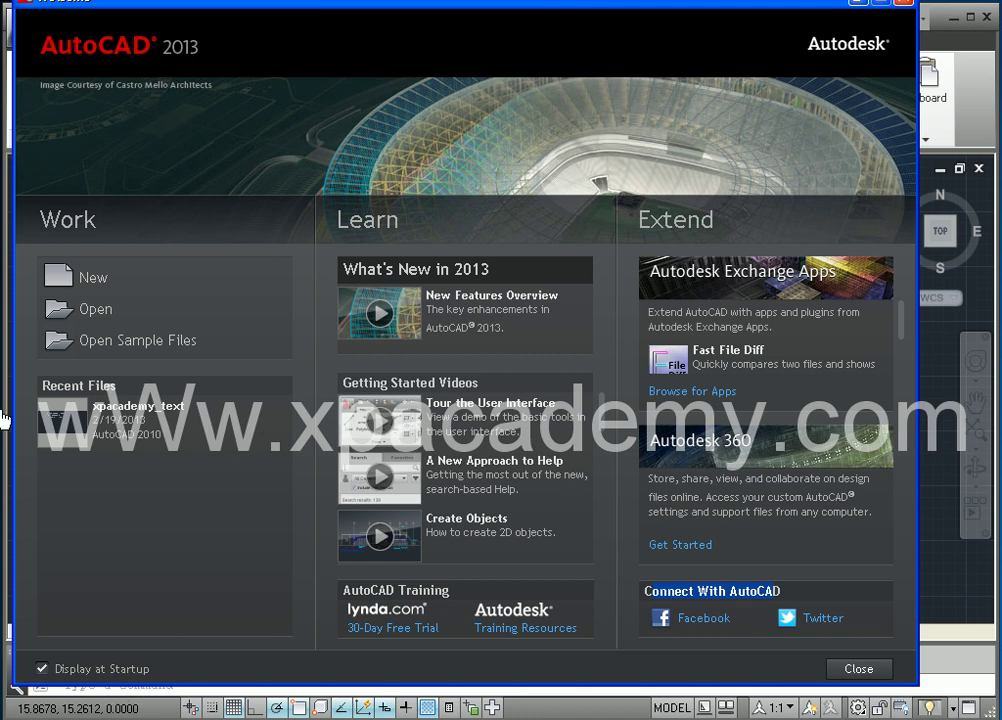
{"action": "left_click_drag", "start_coordinate": [272, 8], "coordinate": [305, 8]}
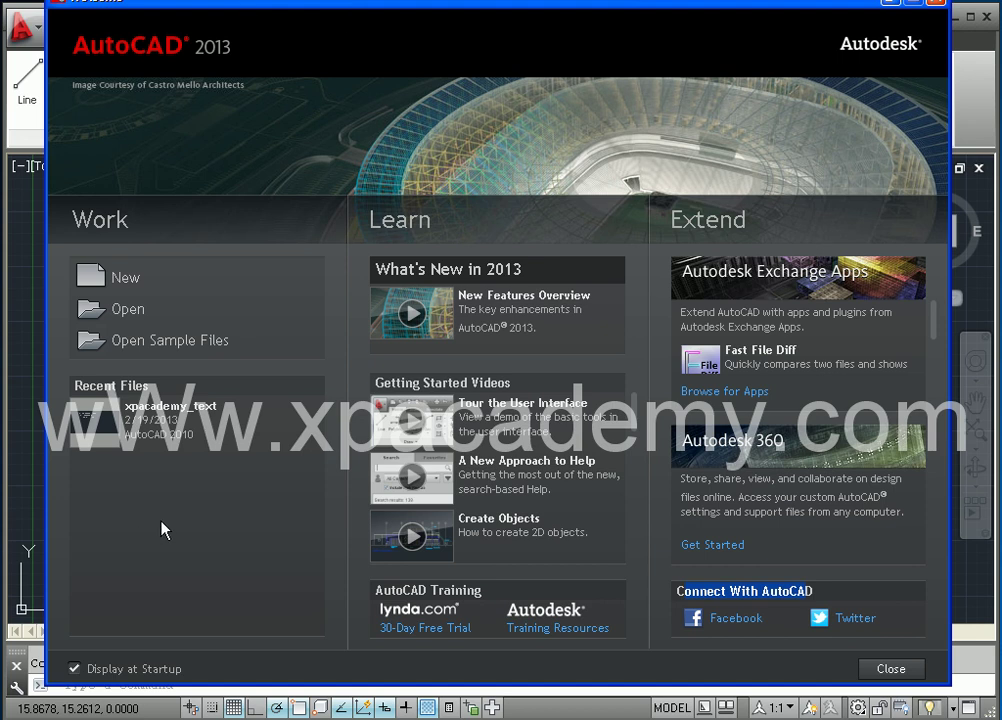
- Toggle the Display at Startup option and scroll through the Extend column's list
{"action": "left_click", "coordinate": [74, 669]}
{"action": "mouse_move", "coordinate": [932, 325]}
{"action": "left_mouse_down"}
{"action": "mouse_move", "coordinate": [935, 373]}
{"action": "mouse_move", "coordinate": [935, 311]}
{"action": "left_mouse_up"}
{"action": "scroll", "coordinate": [636, 442], "scroll_direction": "down", "scroll_amount": 2}
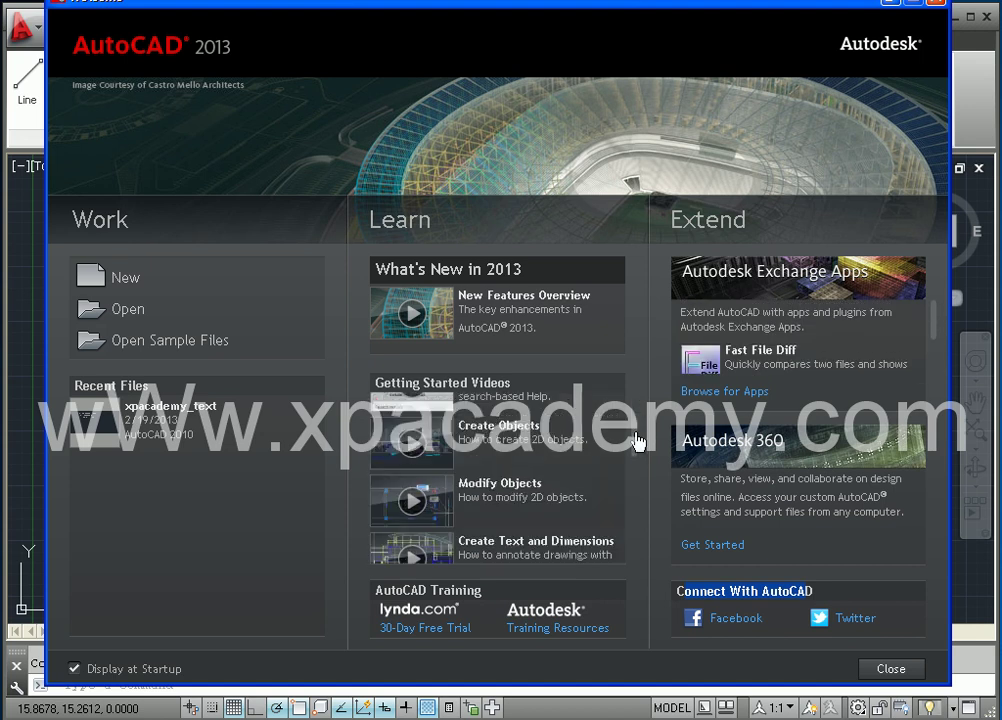
{"action": "scroll", "coordinate": [634, 470], "scroll_direction": "down", "scroll_amount": 3}
{"action": "scroll", "coordinate": [560, 488], "scroll_direction": "up", "scroll_amount": 5}
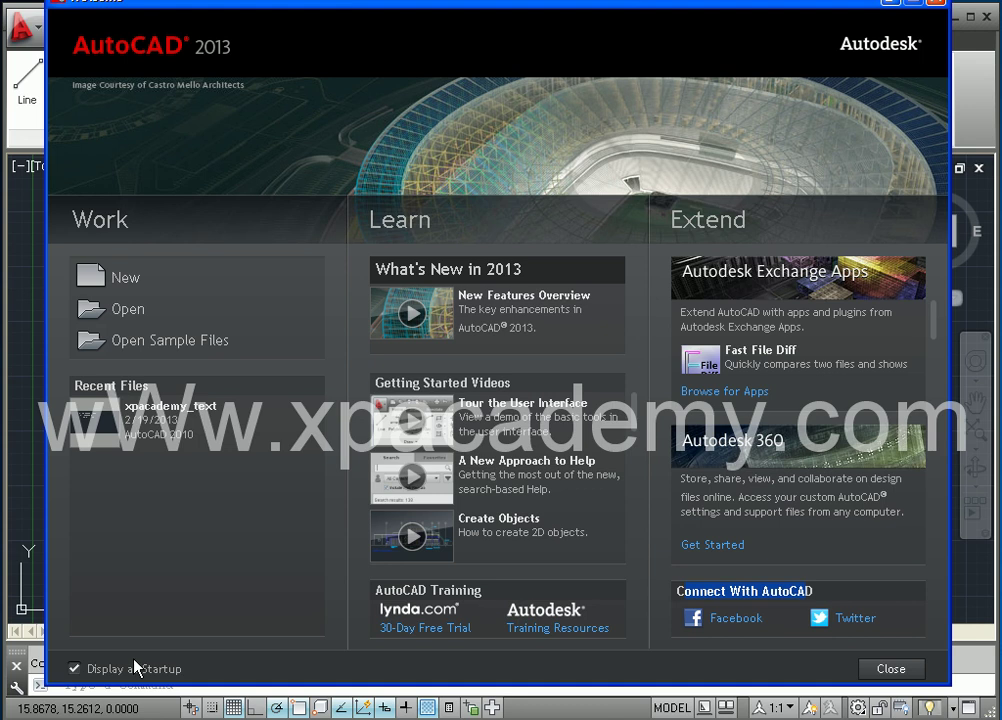
- Close the Welcome screen, pan the xpacademy_text drawing, then turn on Display at Startup and close it again
{"action": "left_click", "coordinate": [890, 669]}
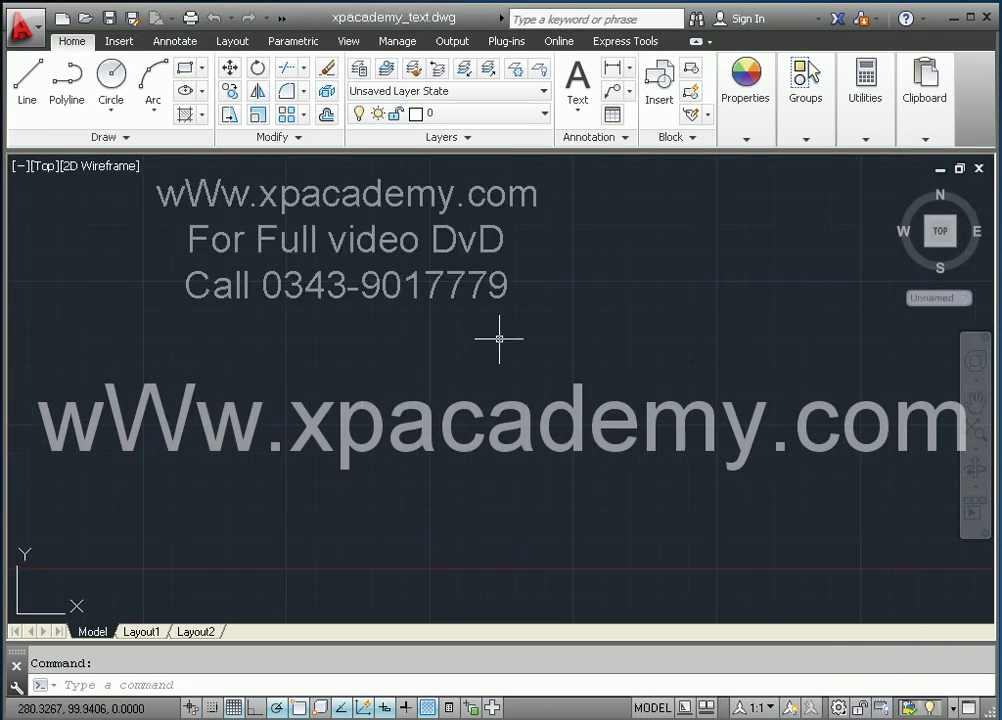
{"action": "middle_click_drag", "start_coordinate": [497, 338], "coordinate": [493, 360]}
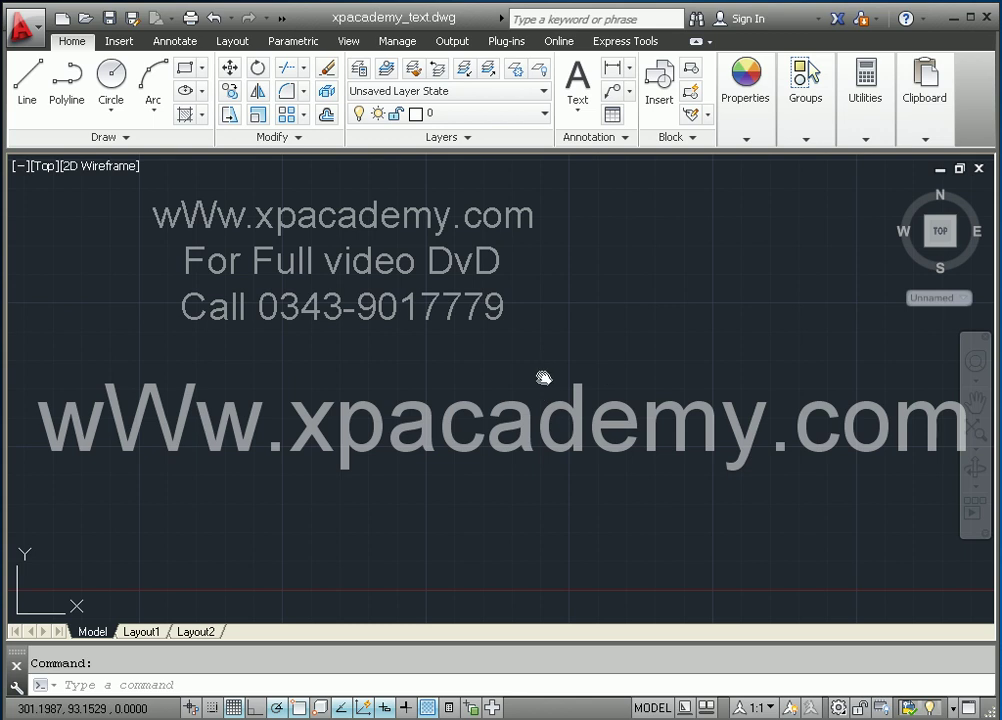
{"action": "middle_click_drag", "start_coordinate": [543, 377], "coordinate": [522, 389]}
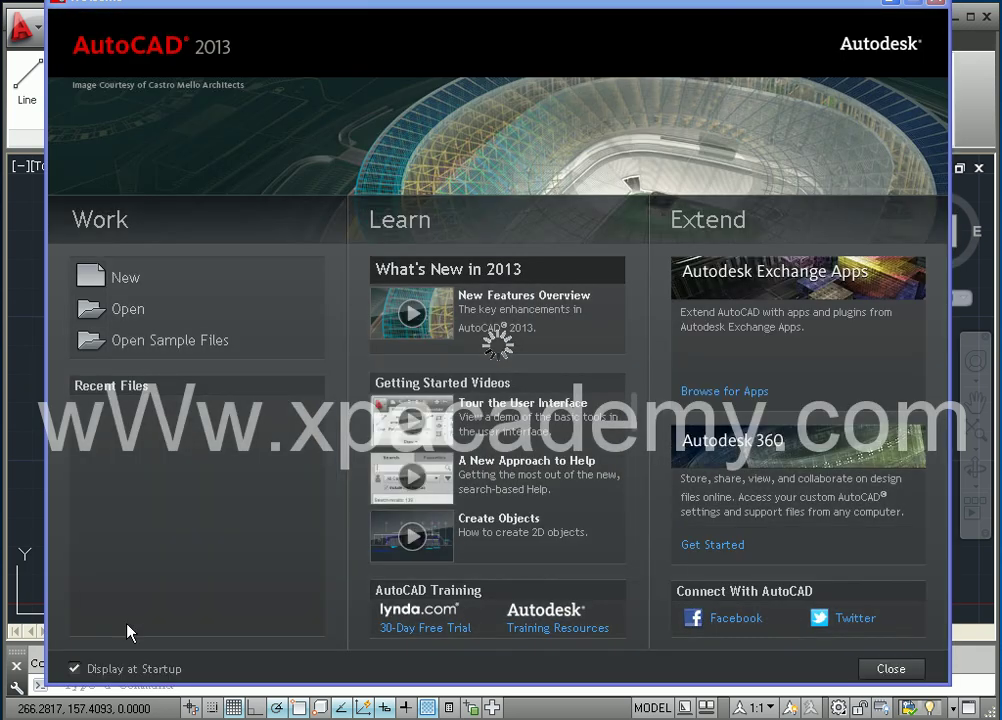
{"action": "left_click", "coordinate": [75, 668]}
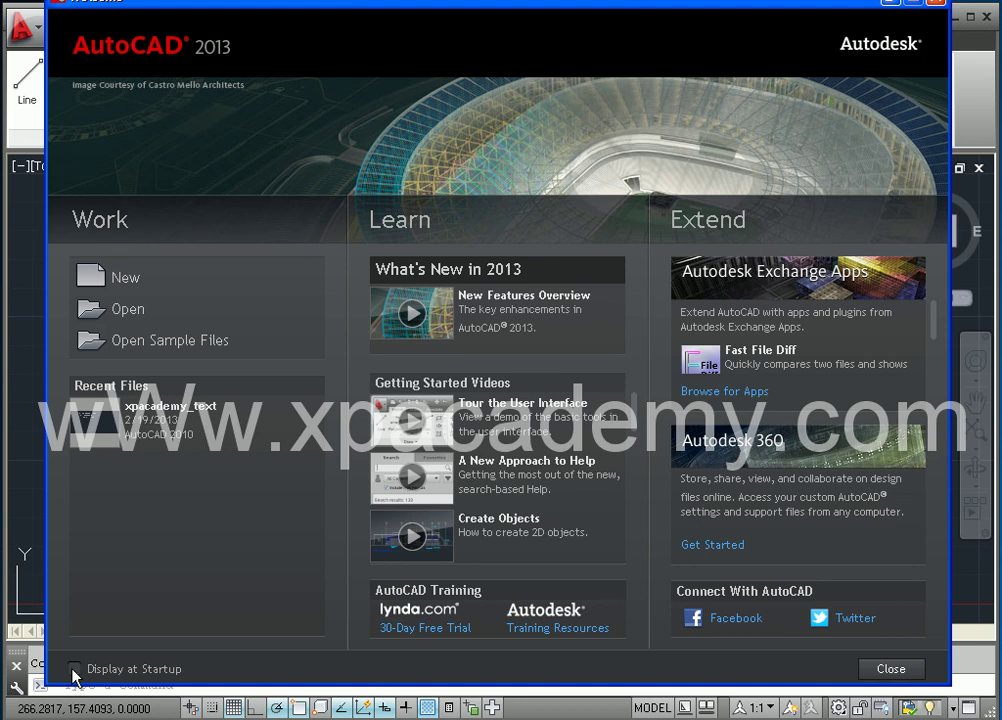
{"action": "left_click", "coordinate": [884, 668]}
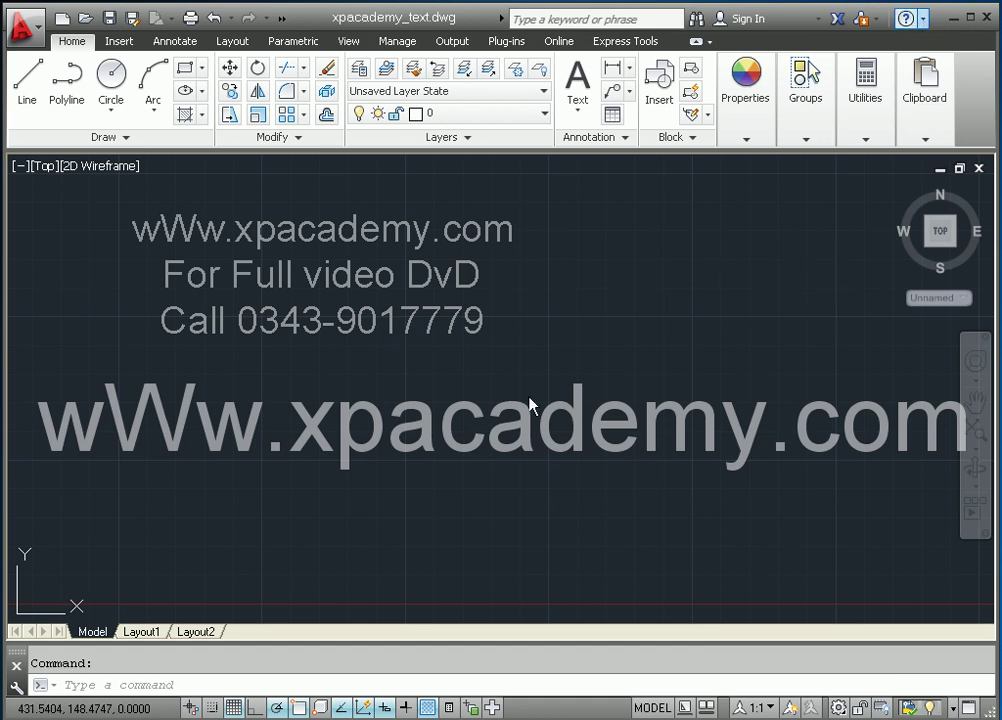
{"action": "mouse_move", "coordinate": [406, 368]}
{"action": "middle_mouse_down"}
{"action": "mouse_move", "coordinate": [418, 380]}
{"action": "mouse_move", "coordinate": [443, 353]}
{"action": "mouse_move", "coordinate": [422, 346]}
{"action": "middle_mouse_up"}
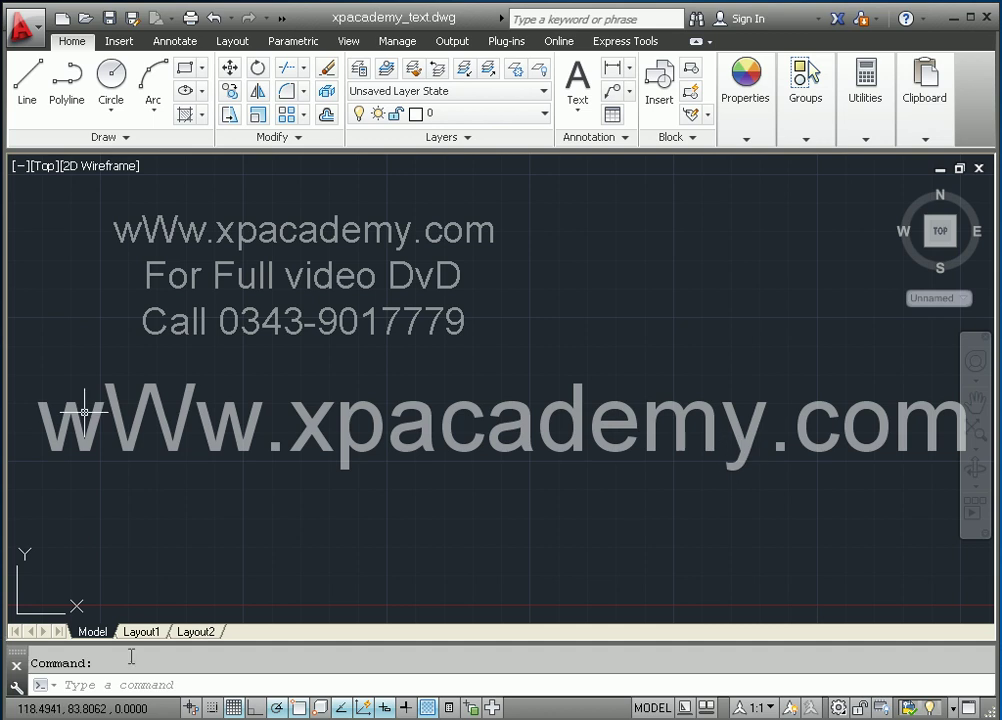
{"action": "left_click", "coordinate": [18, 662]}
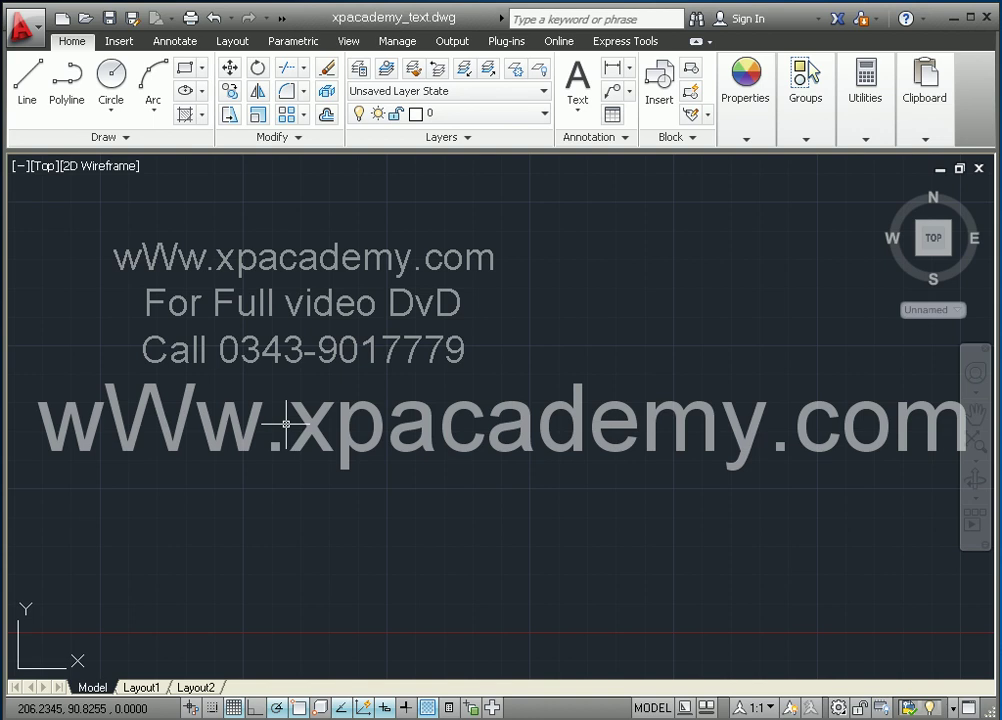
{"action": "key", "text": "ctrl+9"}
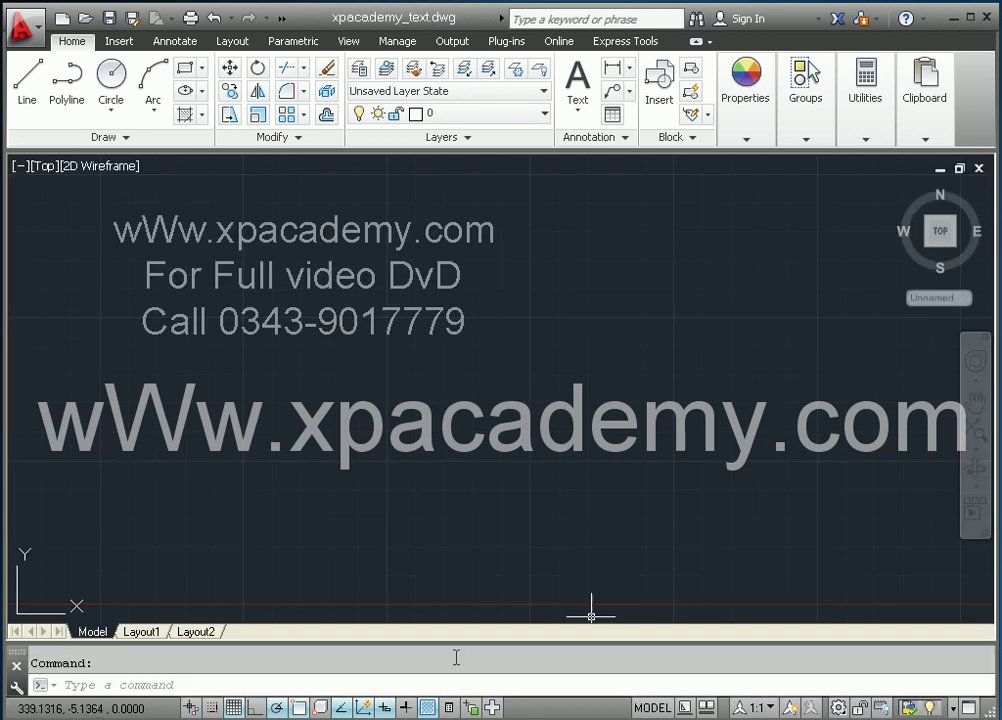
- Hide the command line window with Ctrl+9, confirming Yes in the Close Window dialog
{"action": "left_click", "coordinate": [16, 665]}
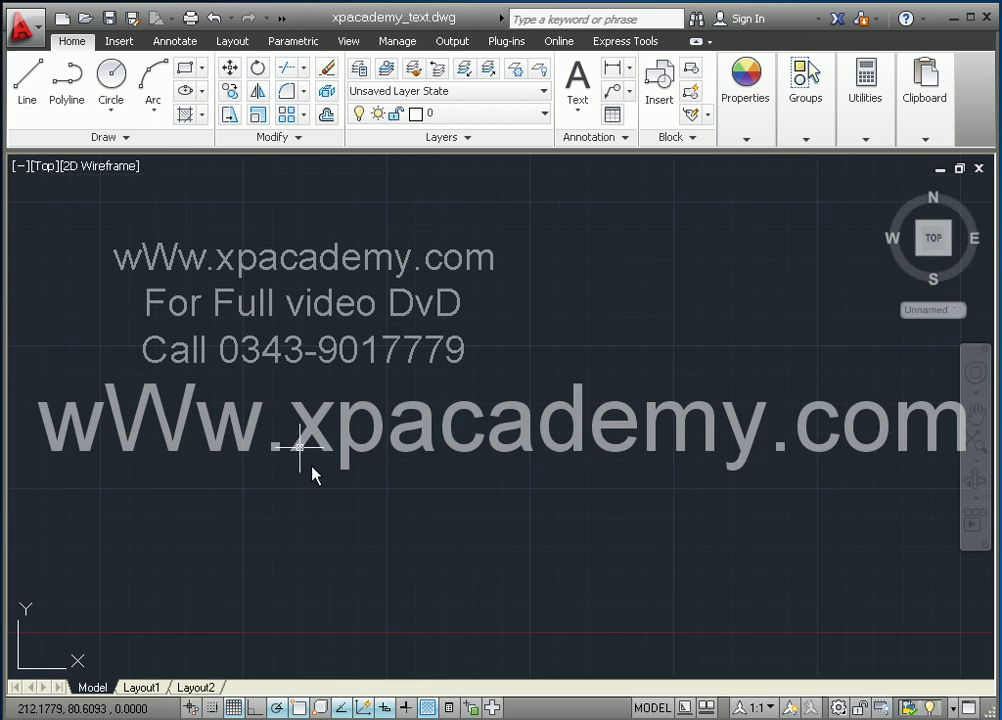
{"action": "key", "text": "ctrl+9"}
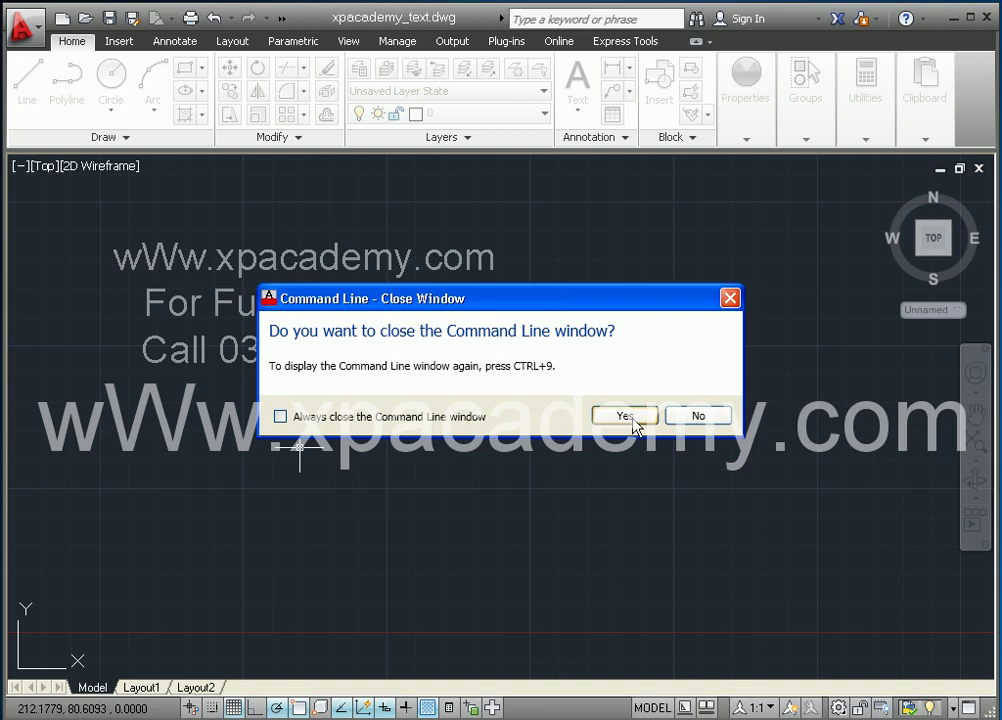
{"action": "left_click", "coordinate": [612, 418]}
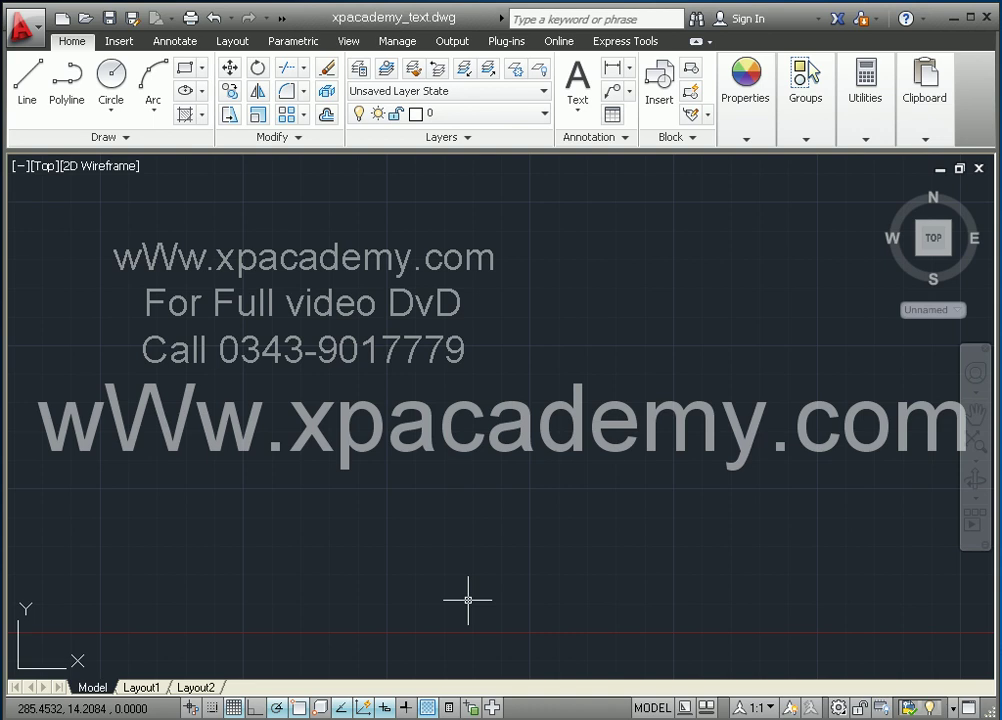
- Close the command line window again with Ctrl+9, confirm, and show the View ribbon tab
{"action": "left_click", "coordinate": [461, 592]}
{"action": "left_click", "coordinate": [330, 570]}
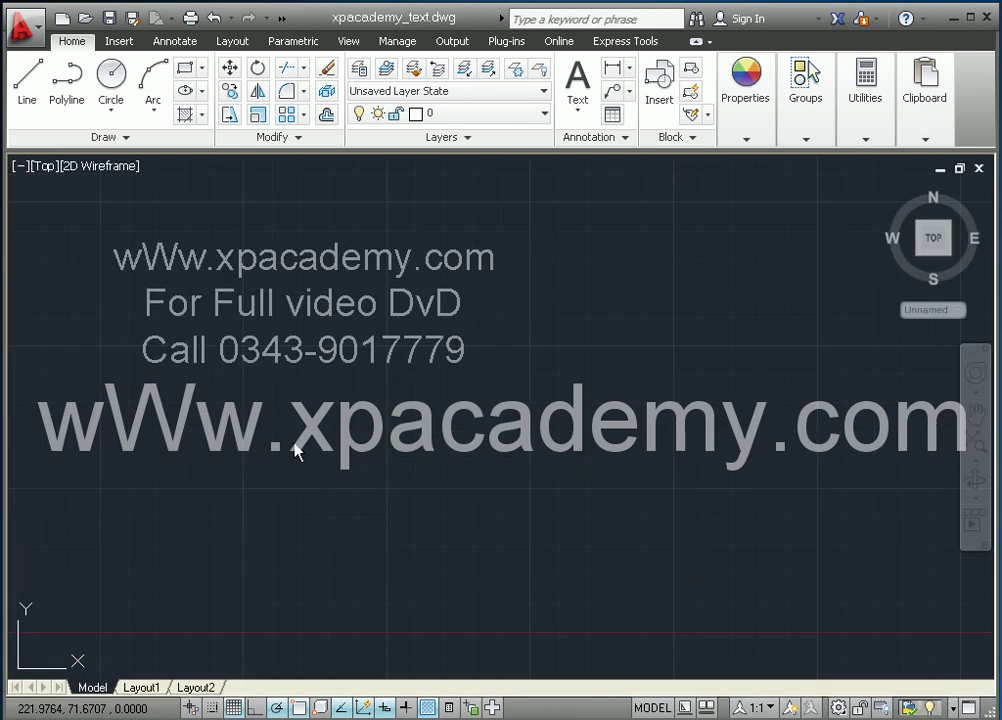
{"action": "key", "text": "ctrl+9"}
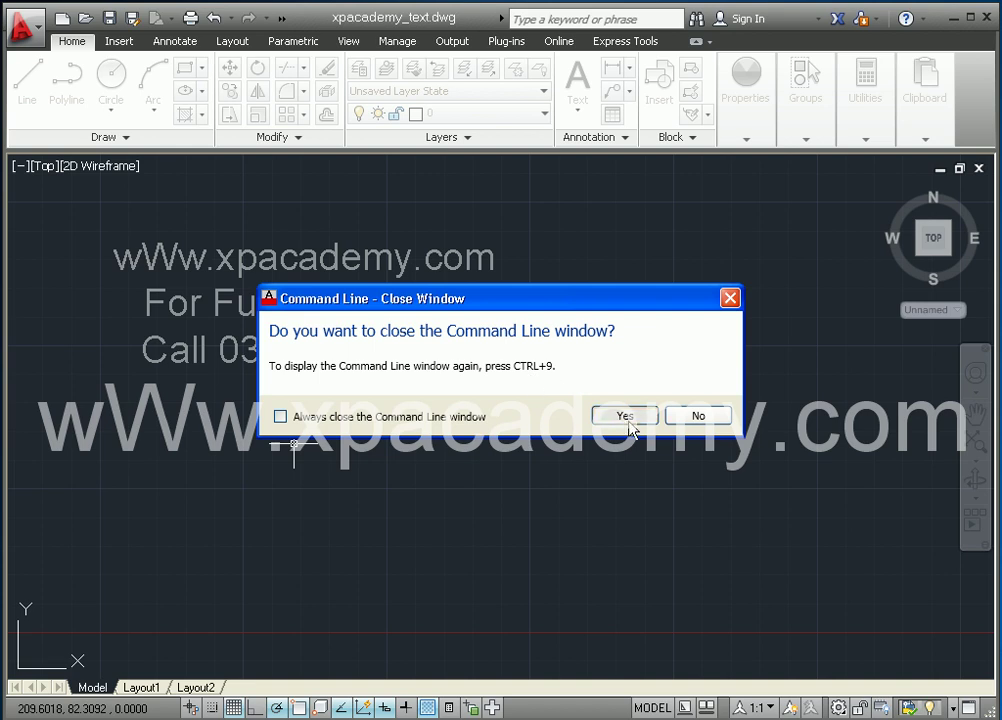
{"action": "left_click", "coordinate": [625, 416]}
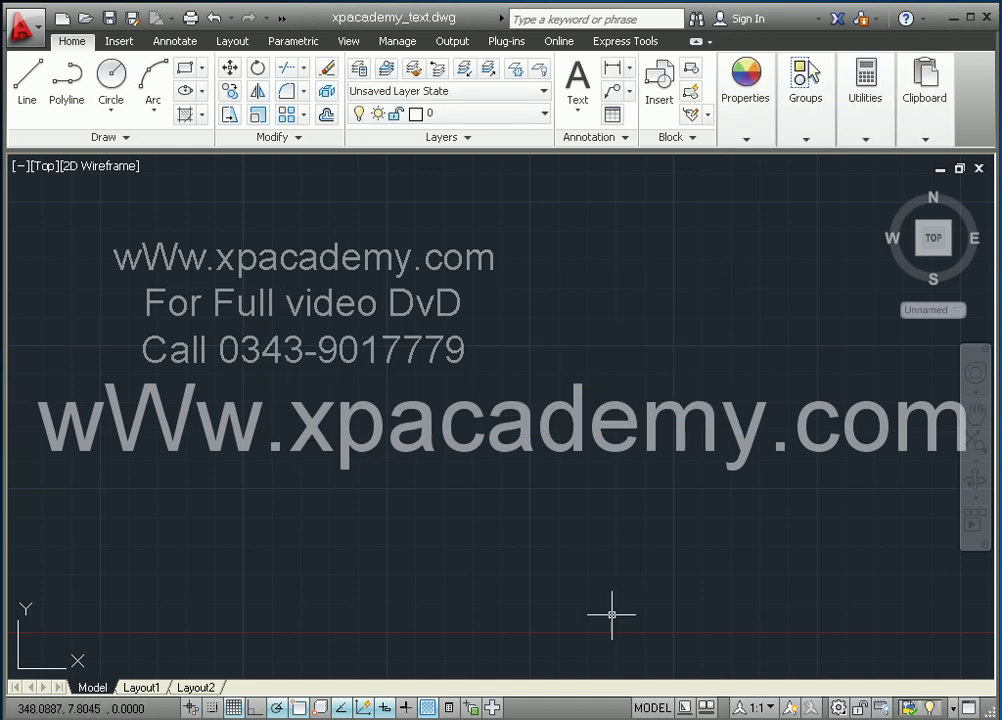
{"action": "left_click", "coordinate": [352, 42]}
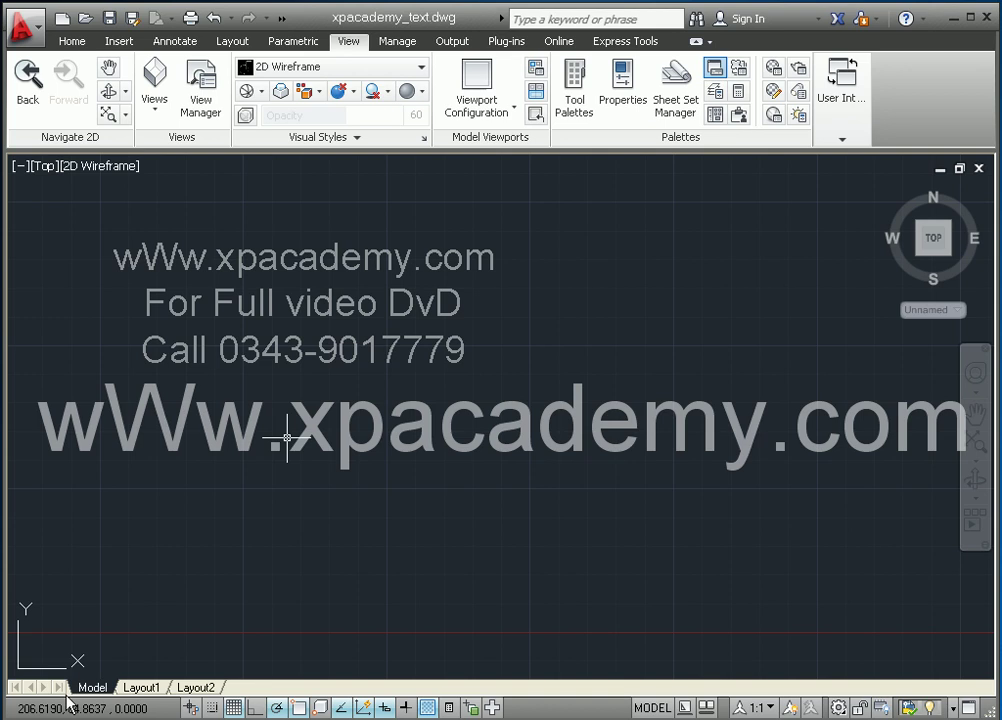
- Restore the command line with Ctrl+9, docked below the drawing at an empty Command: prompt
{"action": "key", "text": "ctrl+9"}
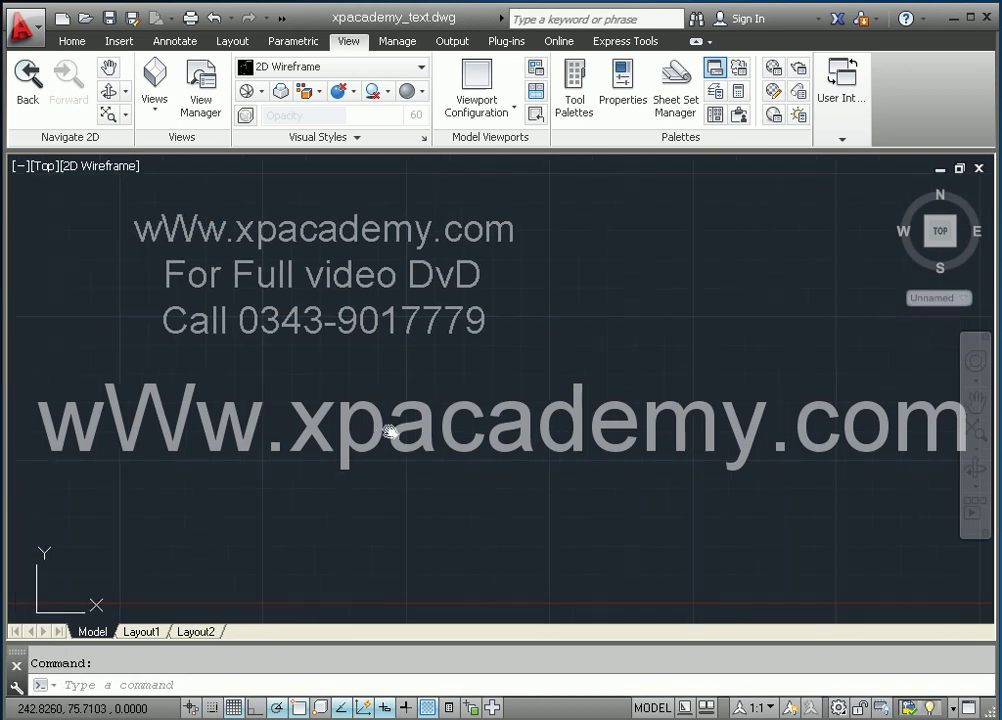